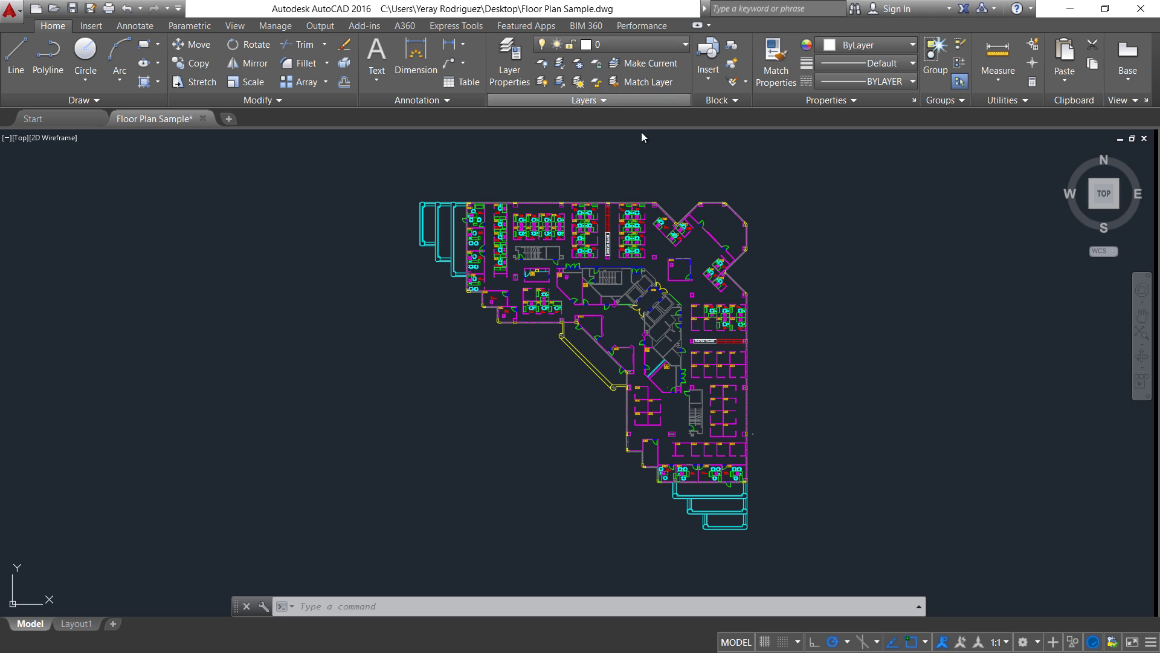
- Check the layer list, then zoom and pan onto the central cubicles' chairs and phones
click(632, 42)
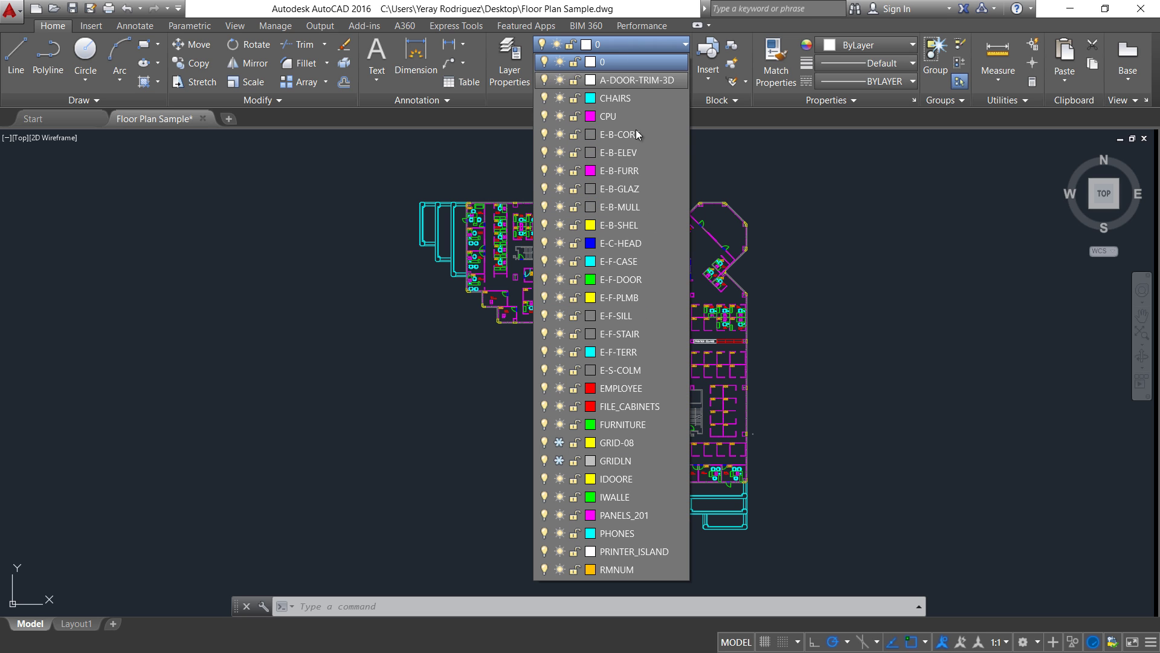
click(393, 413)
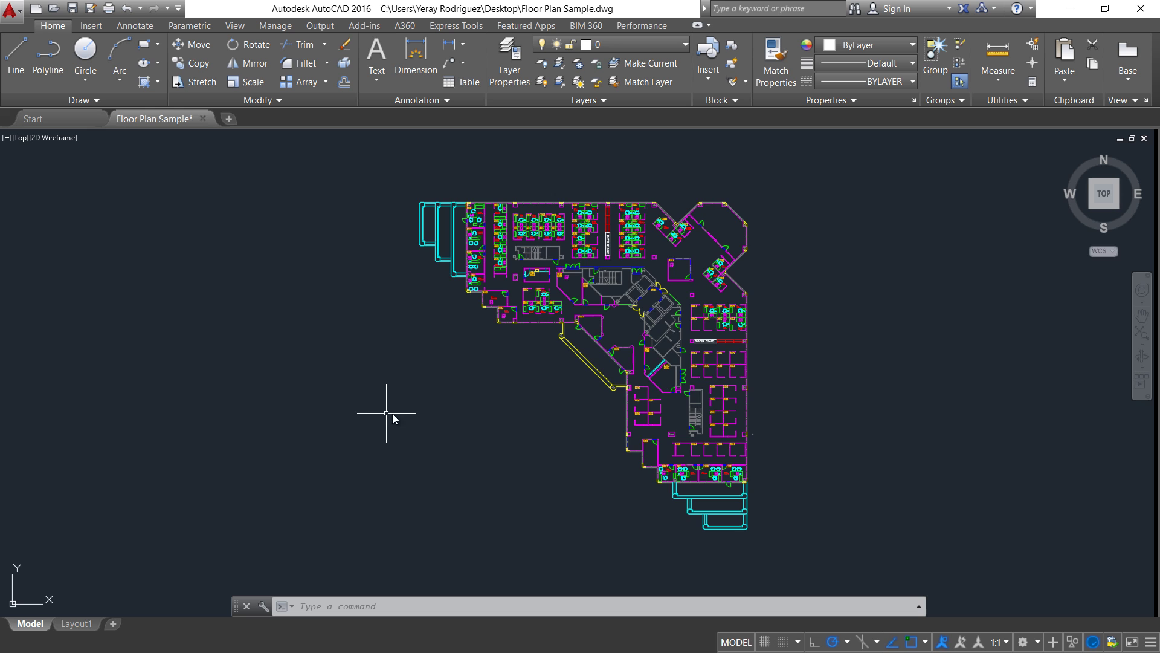
scroll(372, 303, up, 5)
middle_drag(508, 242, 240, 399)
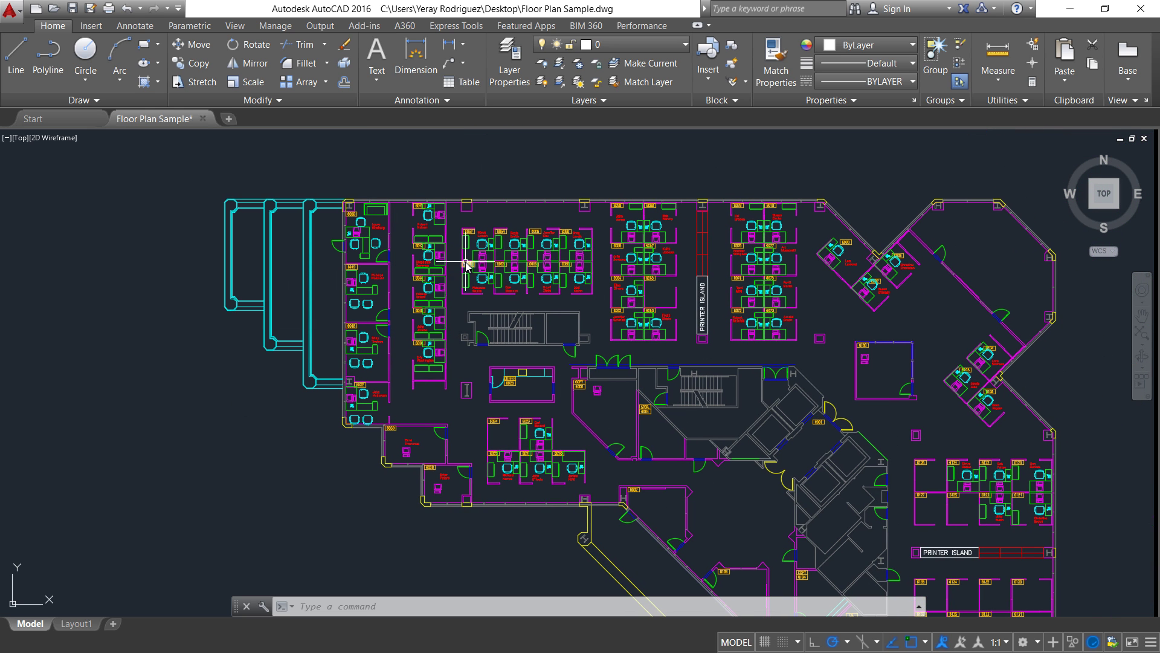
scroll(446, 308, up, 4)
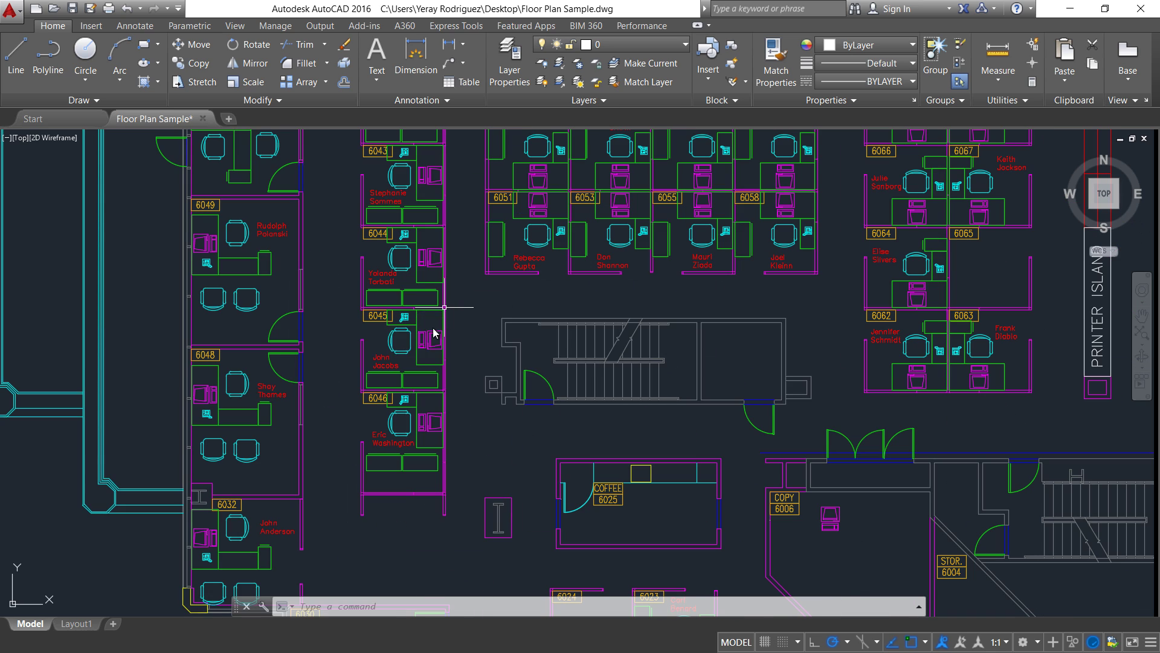
scroll(590, 253, up, 2)
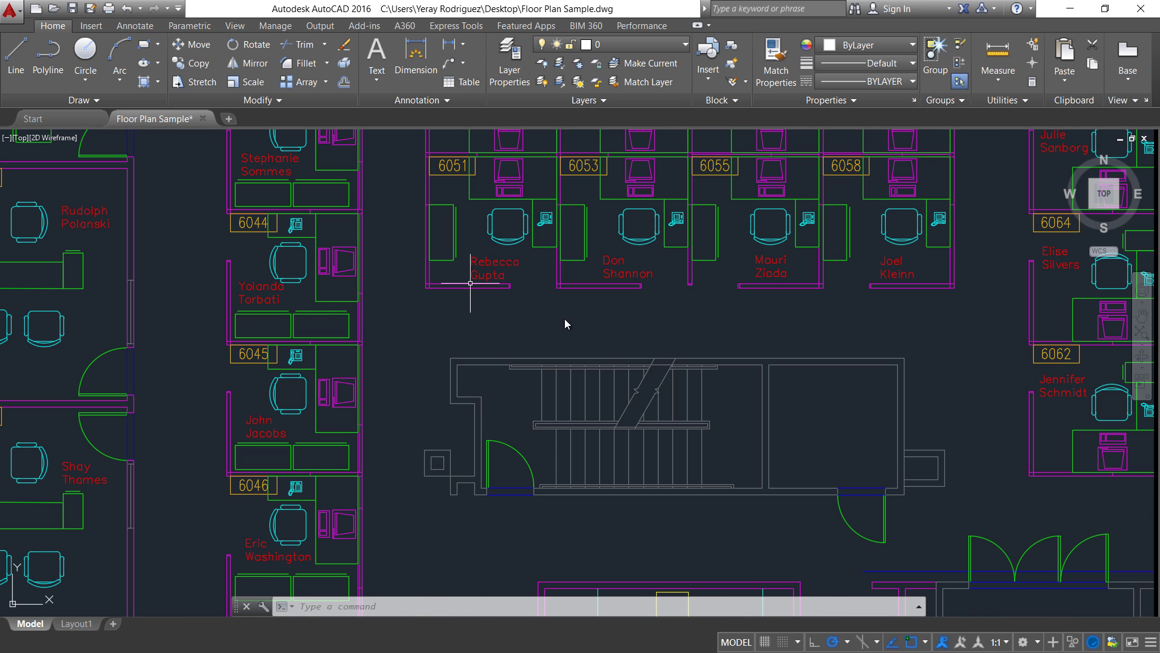
middle_drag(629, 319, 441, 350)
scroll(474, 311, up, 6)
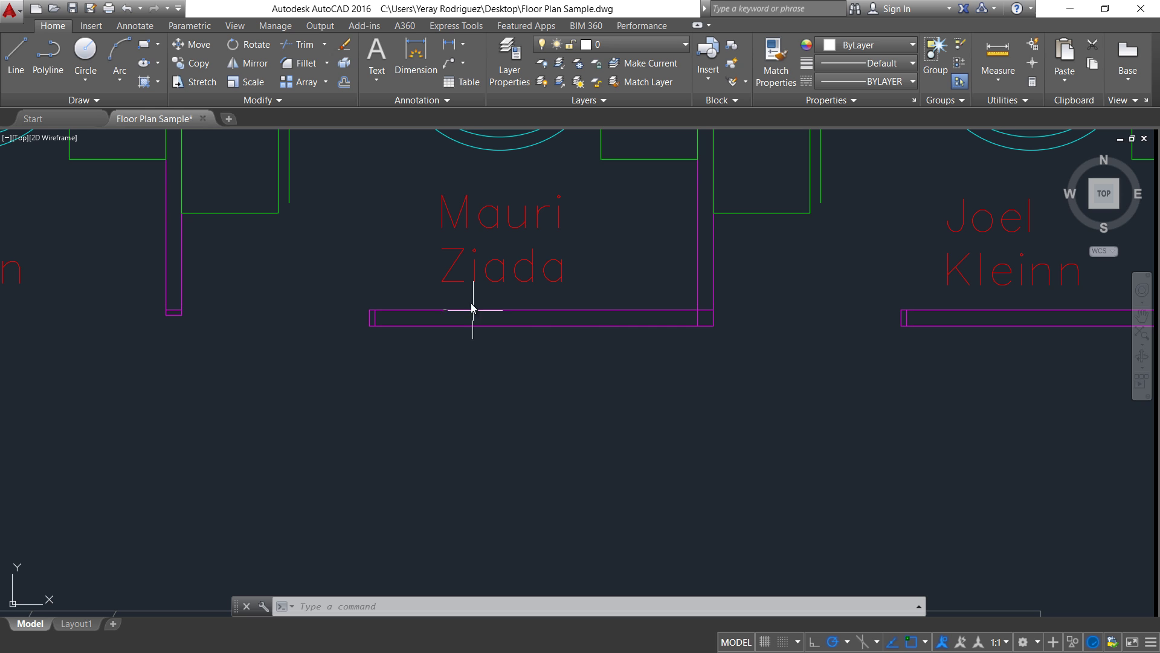
scroll(544, 316, down, 2)
middle_drag(553, 259, 572, 324)
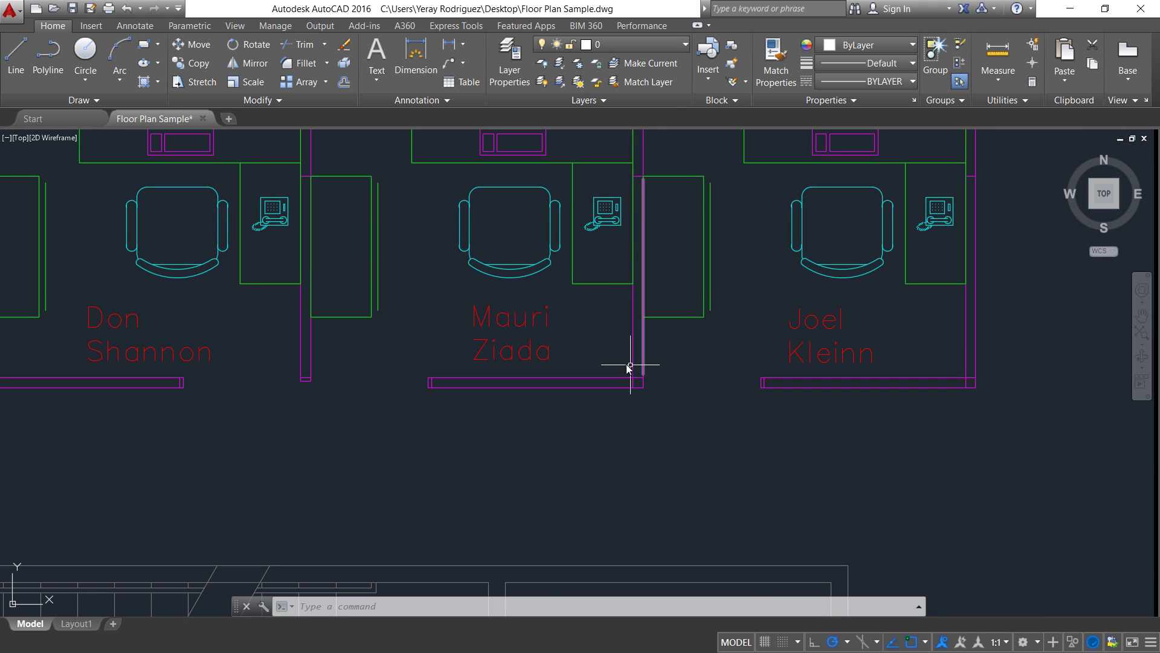
- Zoom back out to the whole floor, then minimize AutoCAD and restore Revit
scroll(626, 366, down, 2)
scroll(622, 369, down, 2)
middle_drag(537, 383, 552, 384)
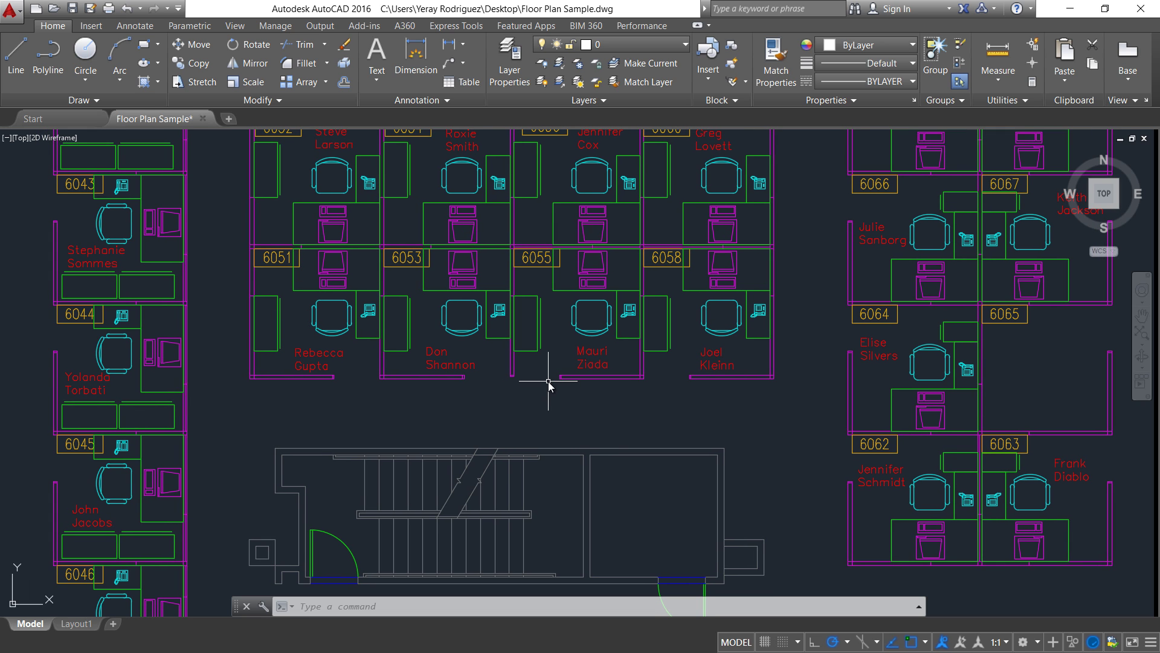
scroll(548, 383, down, 3)
middle_drag(547, 382, 615, 288)
scroll(554, 264, down, 2)
scroll(543, 243, down, 2)
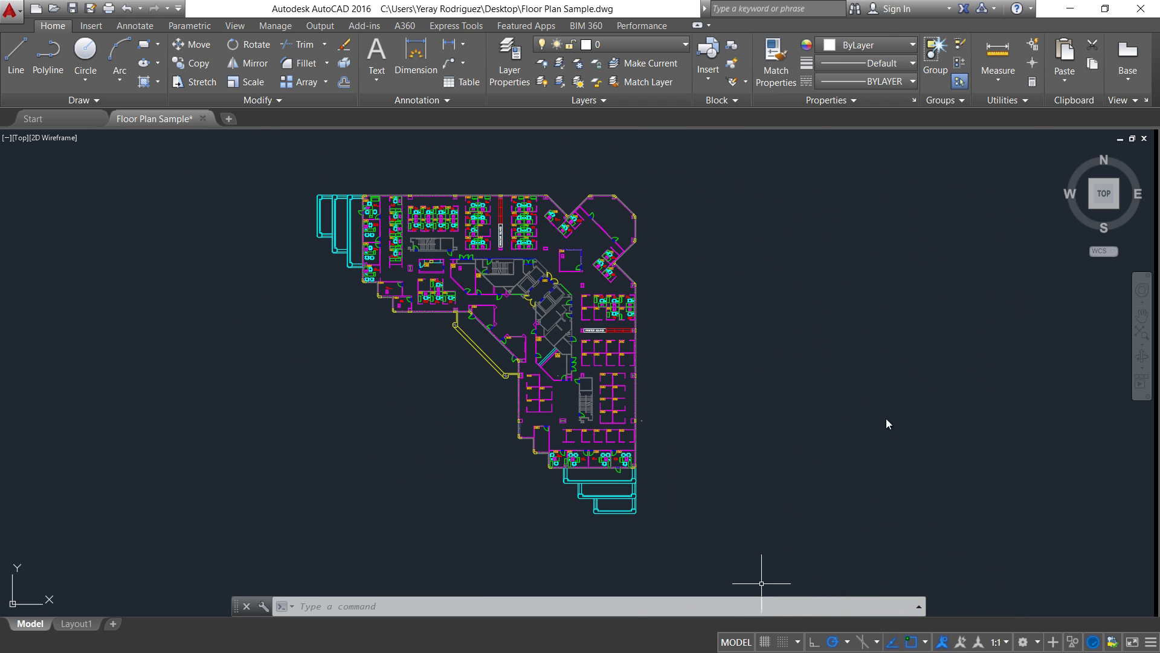
click(1069, 12)
click(653, 640)
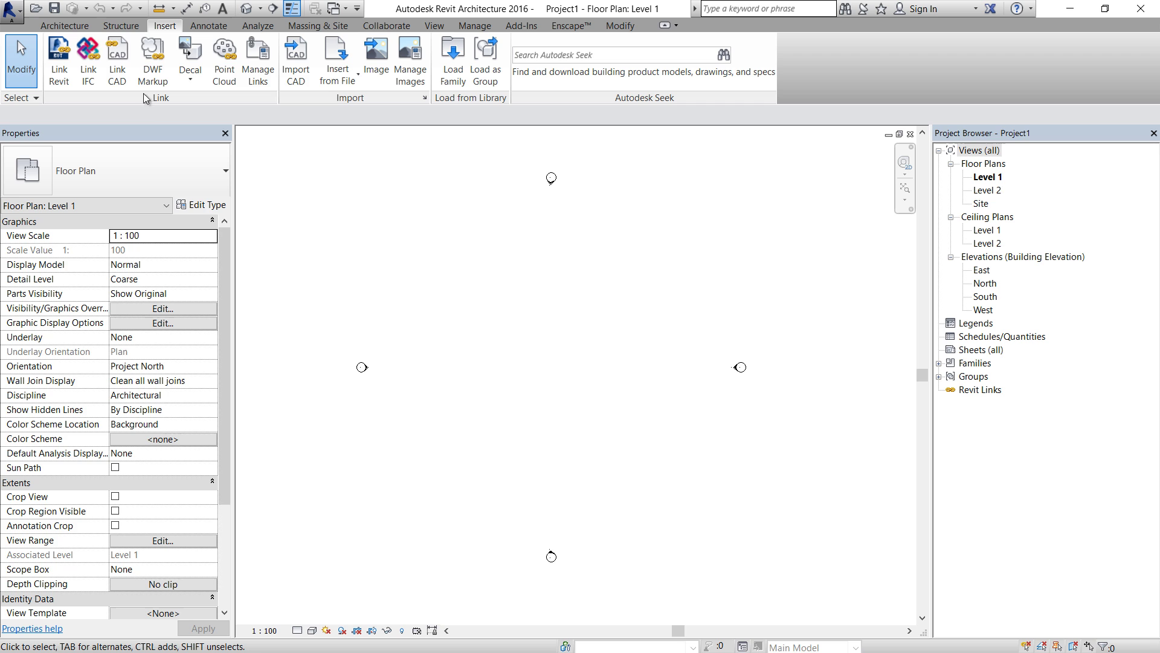
- Start Link CAD, pick Floor Plan Sample.dwg from the Desktop, and view the Colors choices
click(120, 58)
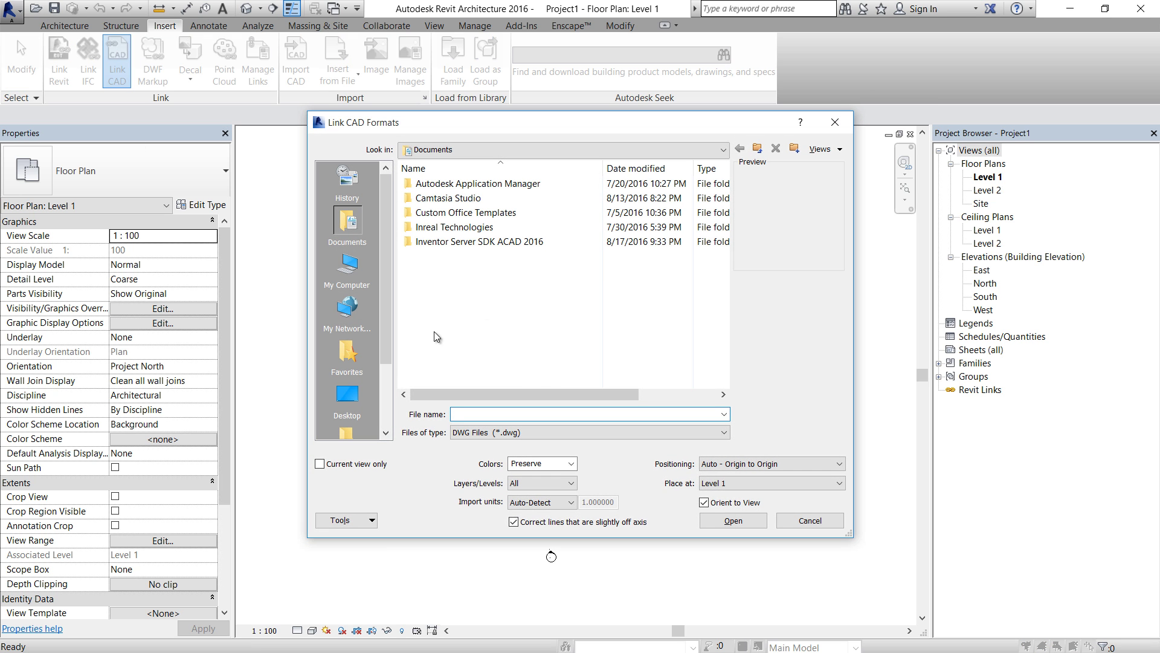
click(470, 286)
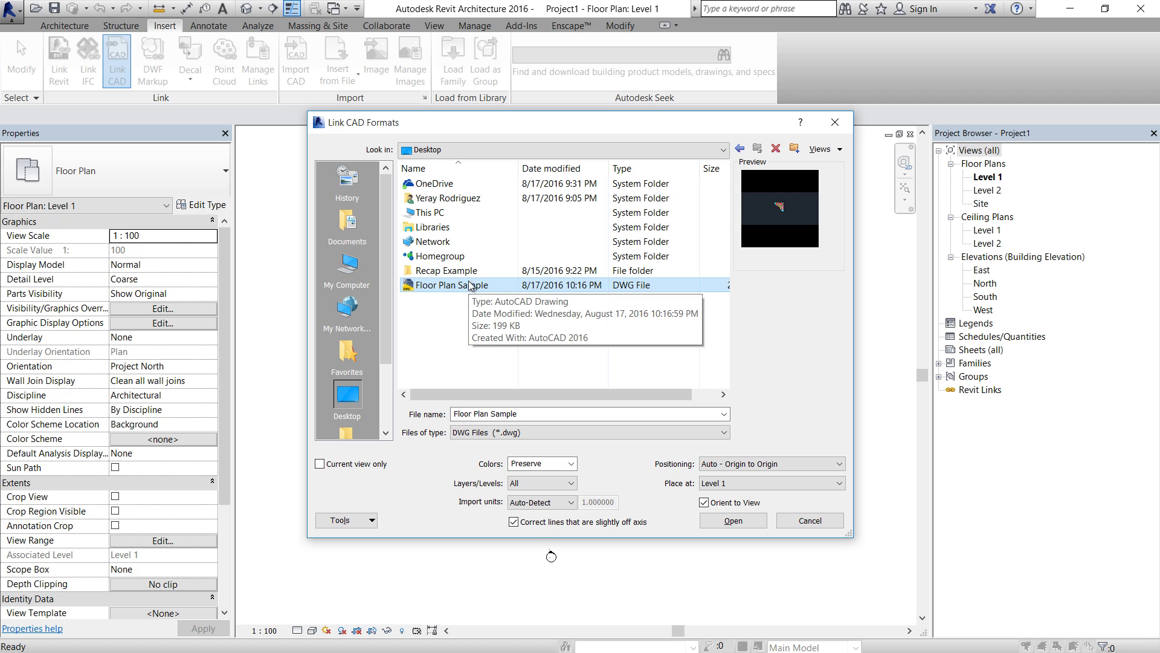
drag(624, 124, 588, 85)
click(508, 424)
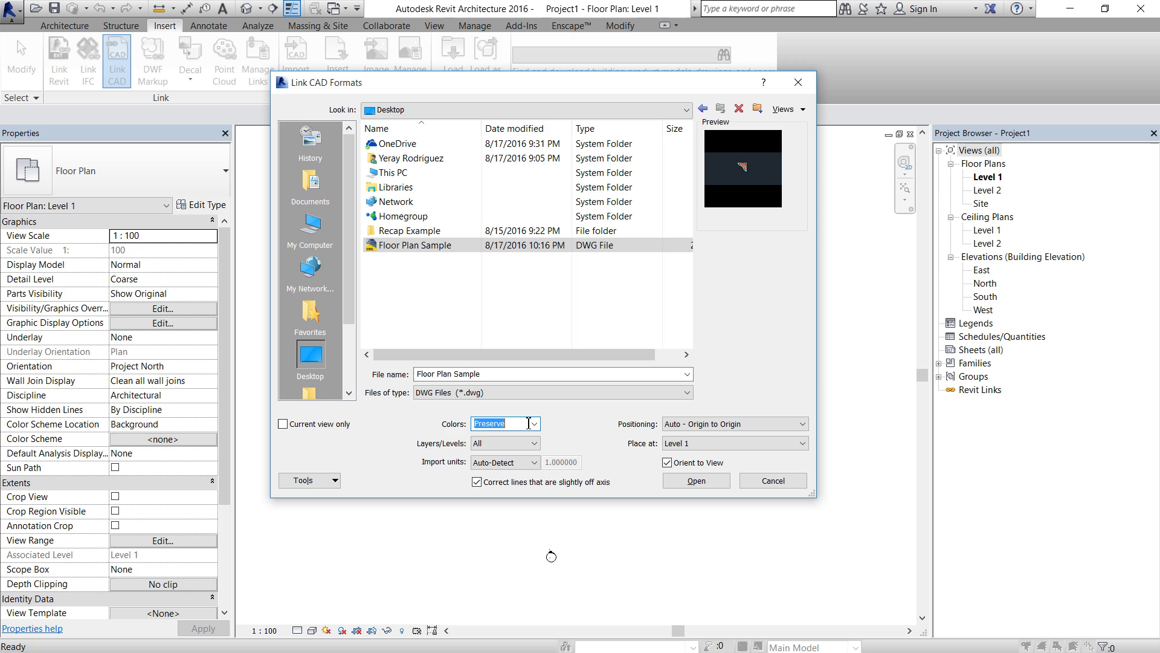
click(535, 424)
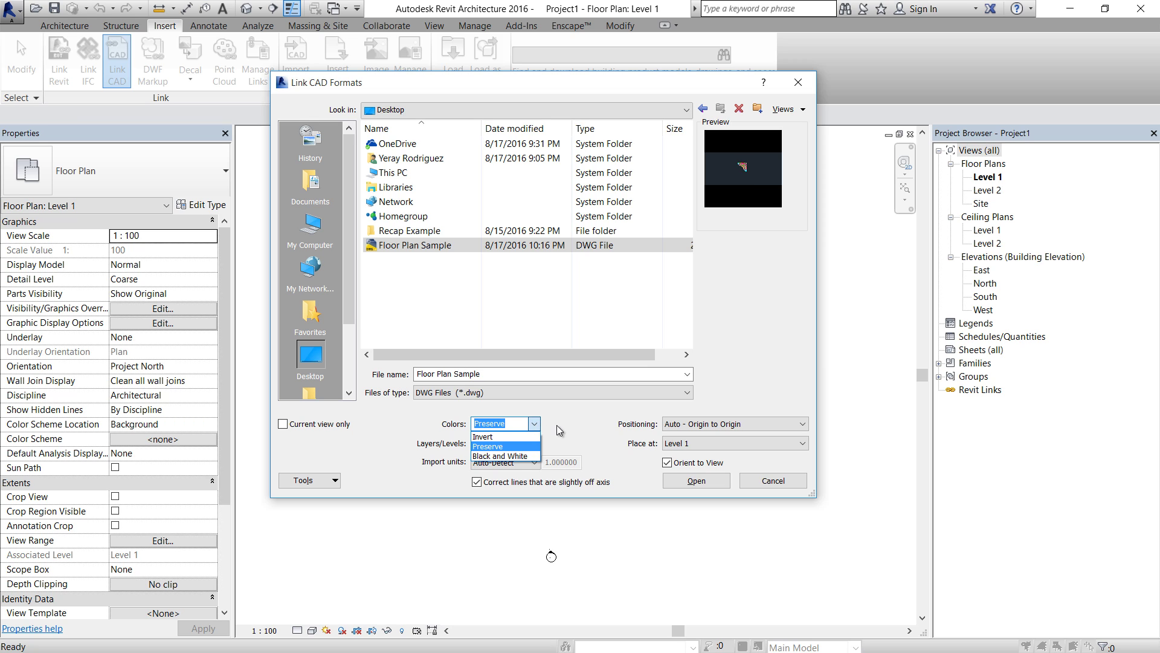
- Link it with Colors Preserve, all layers, Auto - Origin to Origin, placed at Level 1
click(557, 425)
click(535, 443)
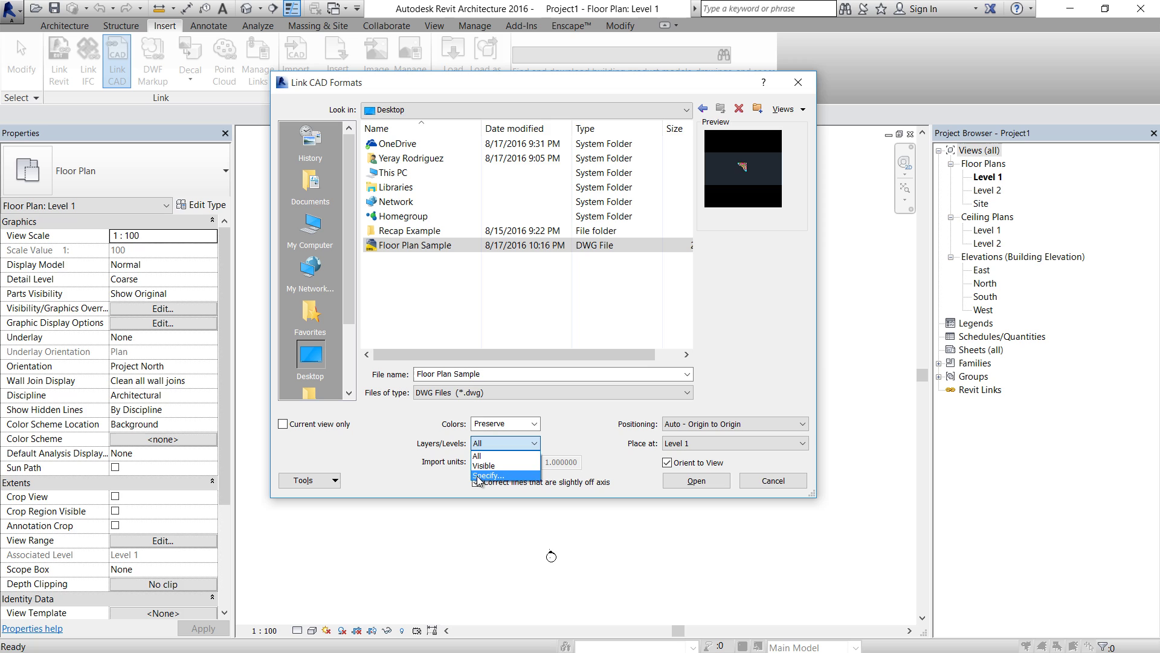
click(494, 457)
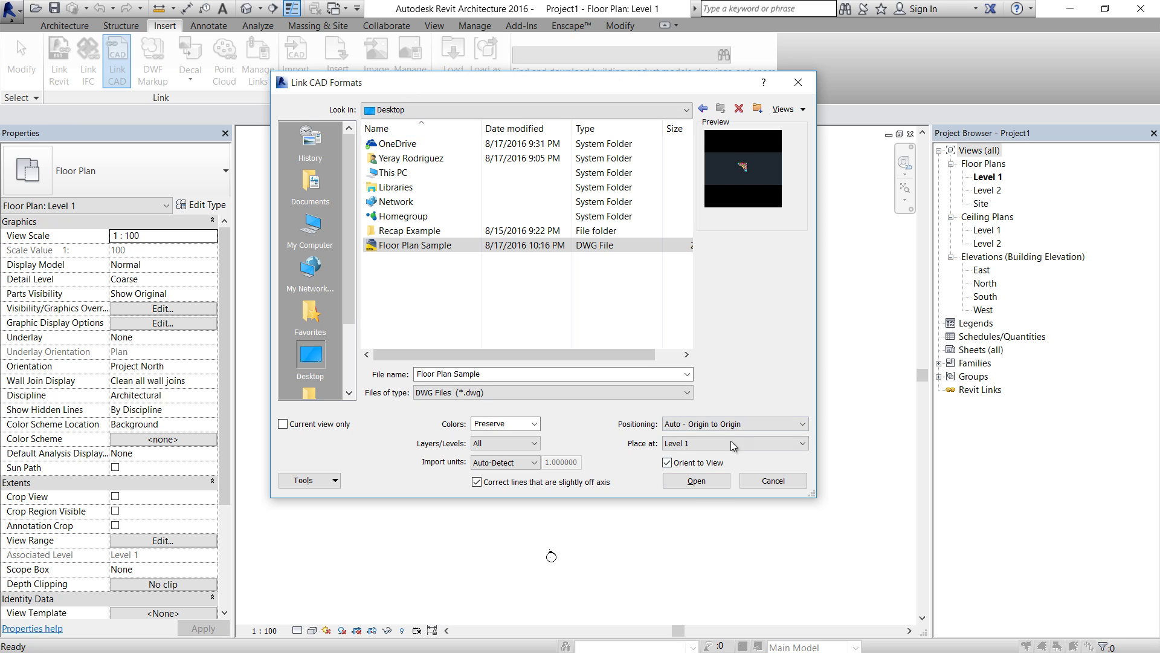
click(737, 423)
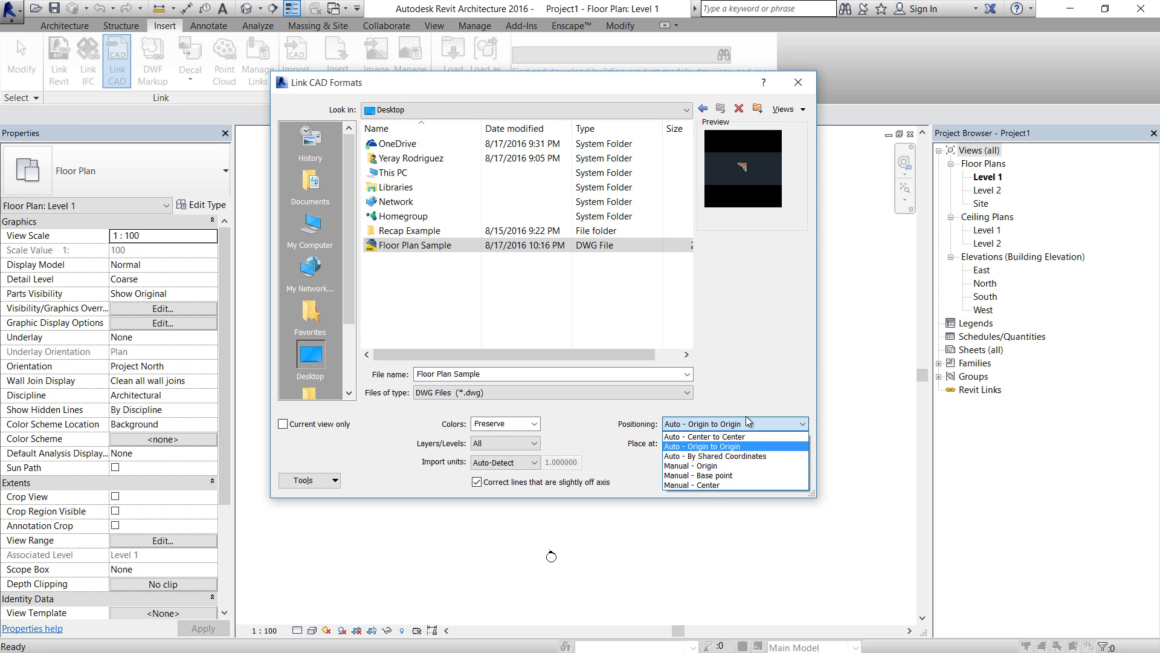
click(719, 447)
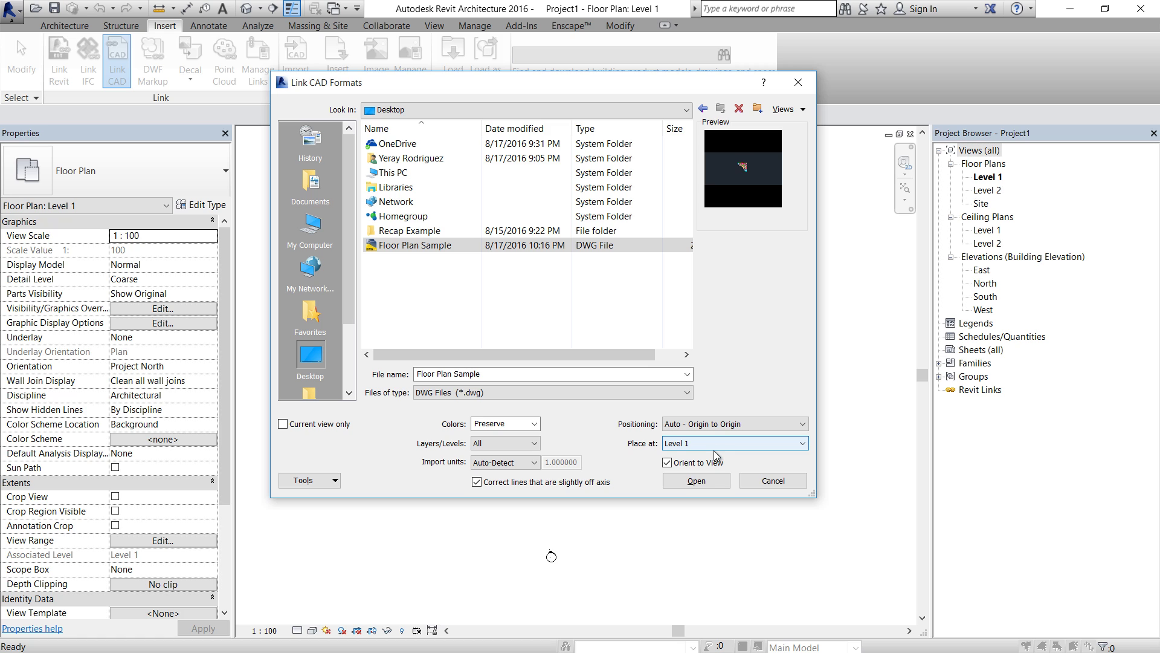
click(699, 486)
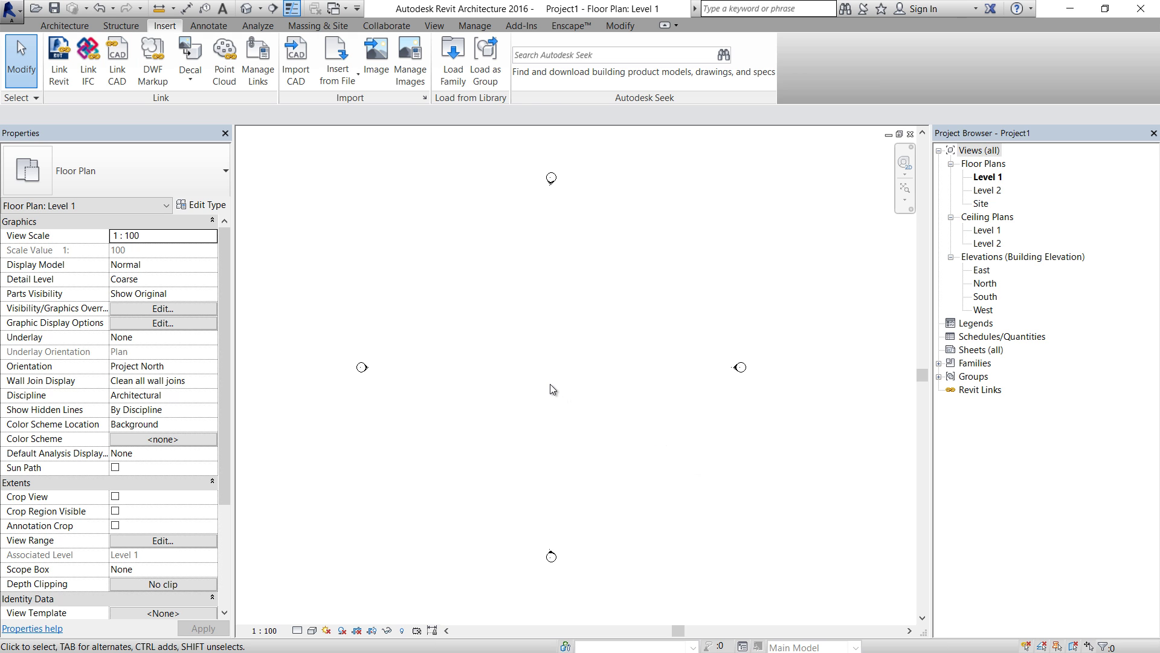
- Zoom and pan around the linked Floor Plan Sample to inspect its cubicles, stairs and walls
scroll(540, 382, down, 4)
middle_drag(673, 217, 566, 313)
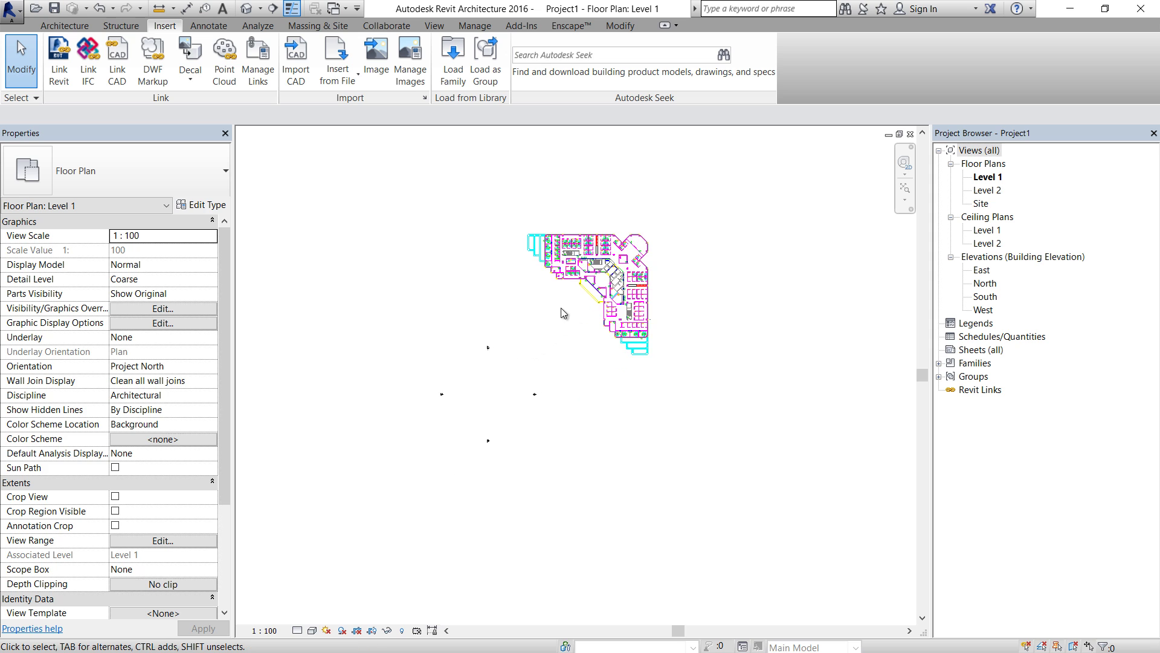
scroll(511, 396, up, 2)
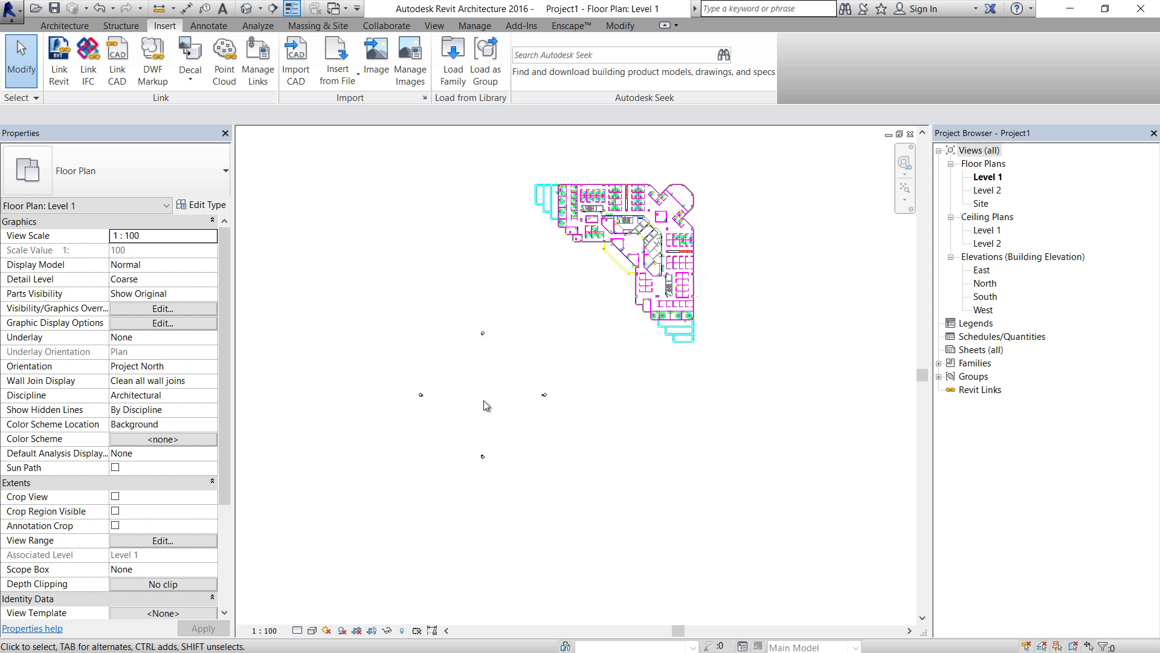
scroll(489, 409, up, 2)
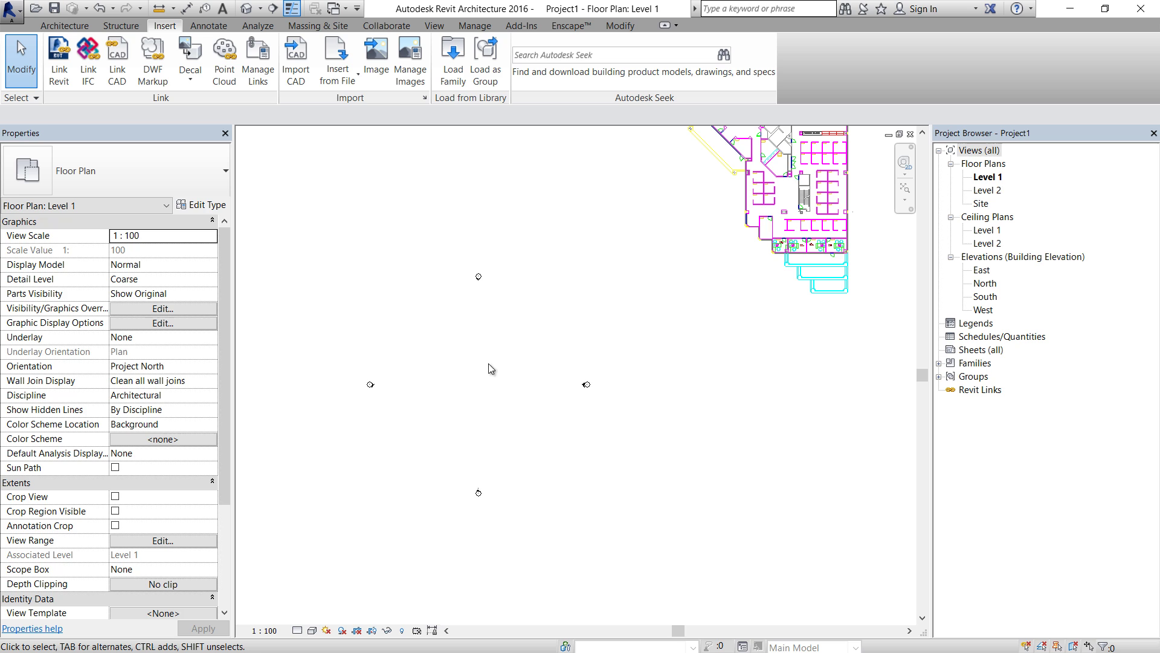
scroll(462, 397, down, 2)
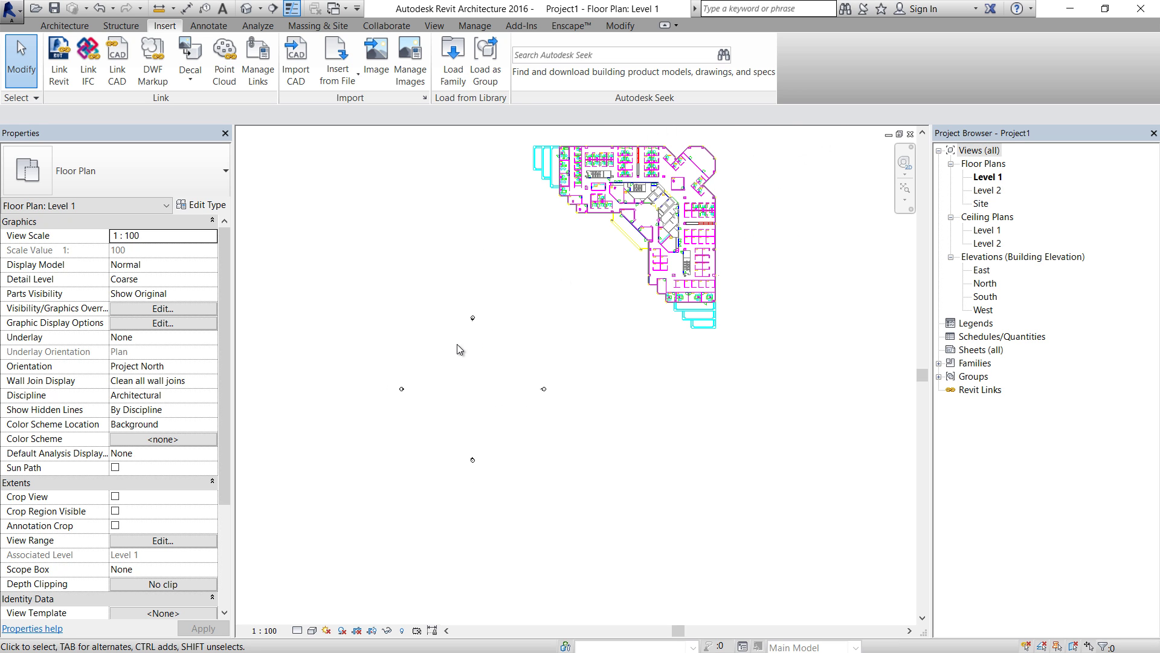
scroll(492, 389, down, 1)
middle_drag(526, 406, 484, 502)
scroll(568, 294, up, 5)
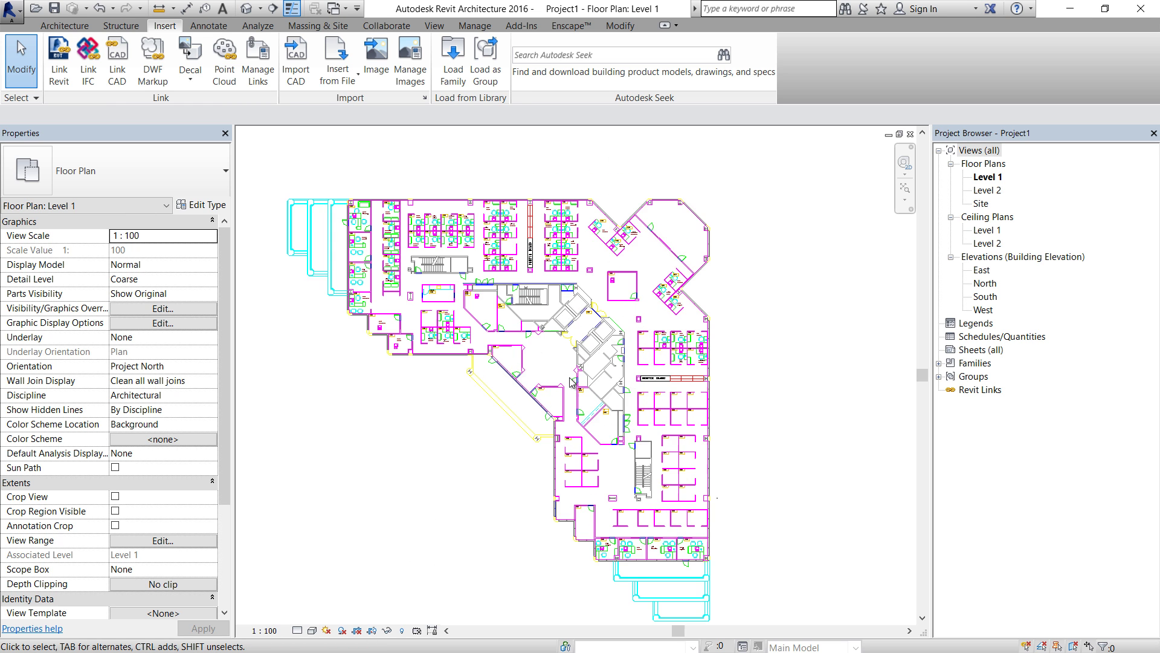
middle_drag(641, 381, 711, 383)
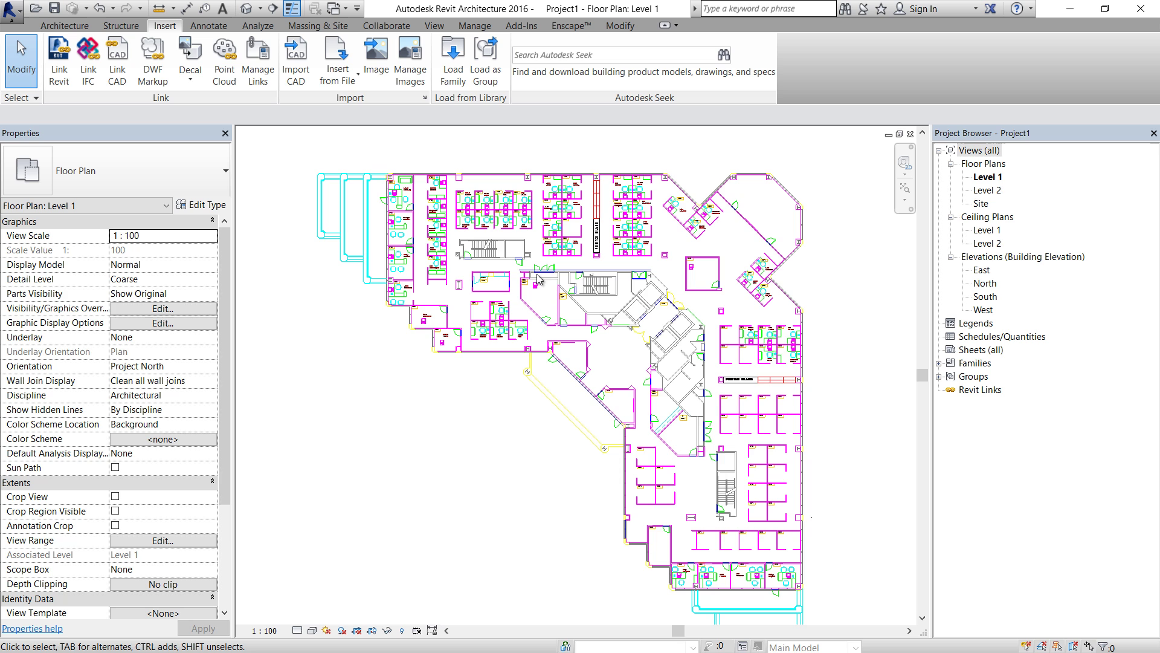
scroll(537, 285, down, 2)
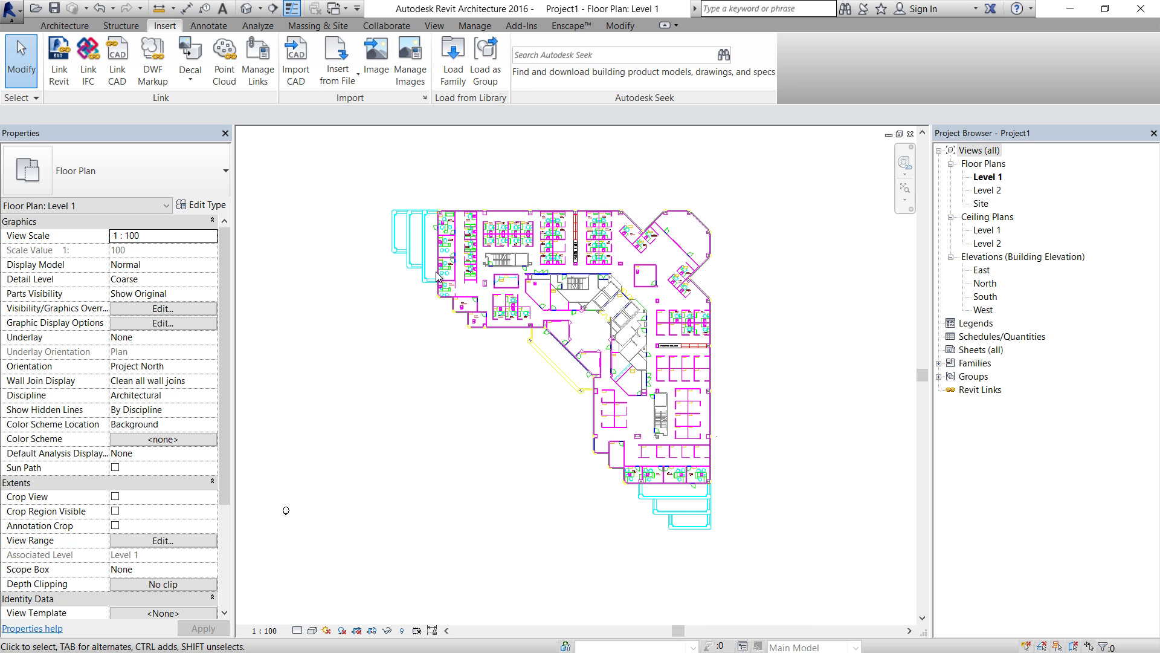
scroll(437, 237, up, 1)
scroll(435, 237, up, 3)
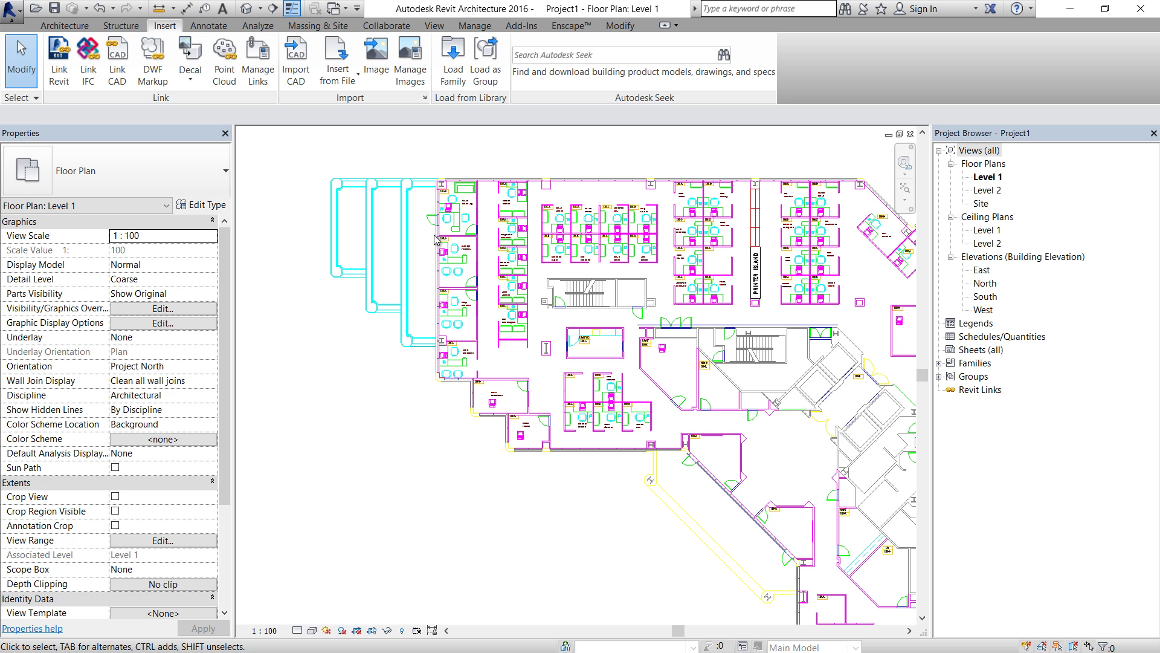
scroll(435, 237, down, 3)
middle_drag(572, 275, 548, 318)
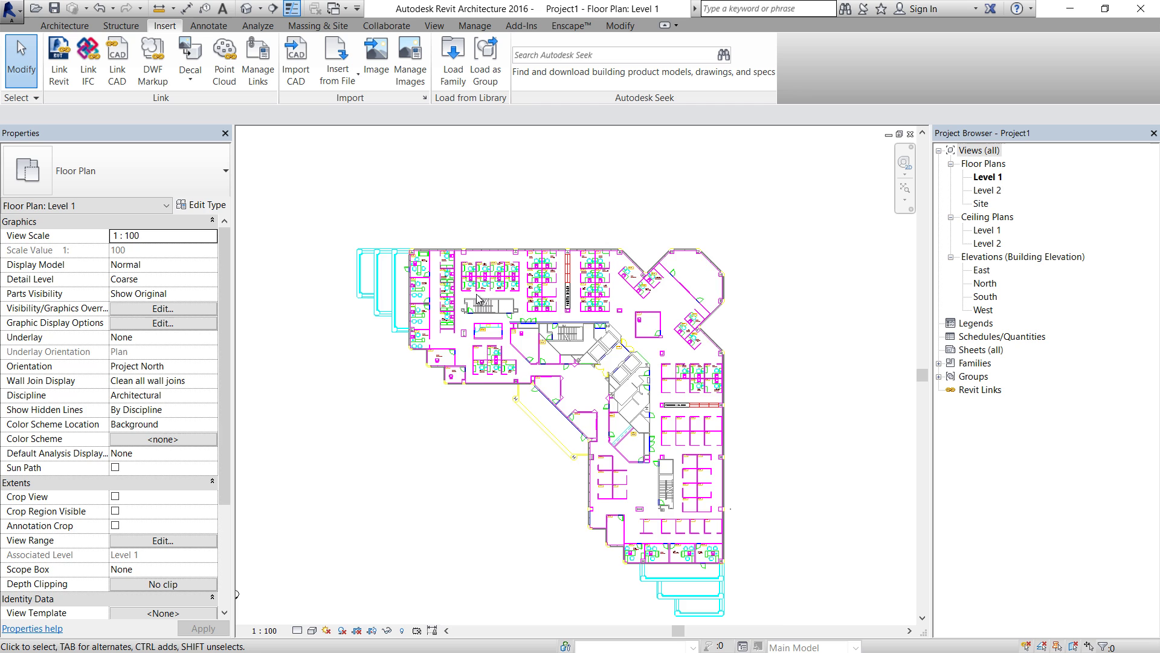
scroll(477, 295, up, 2)
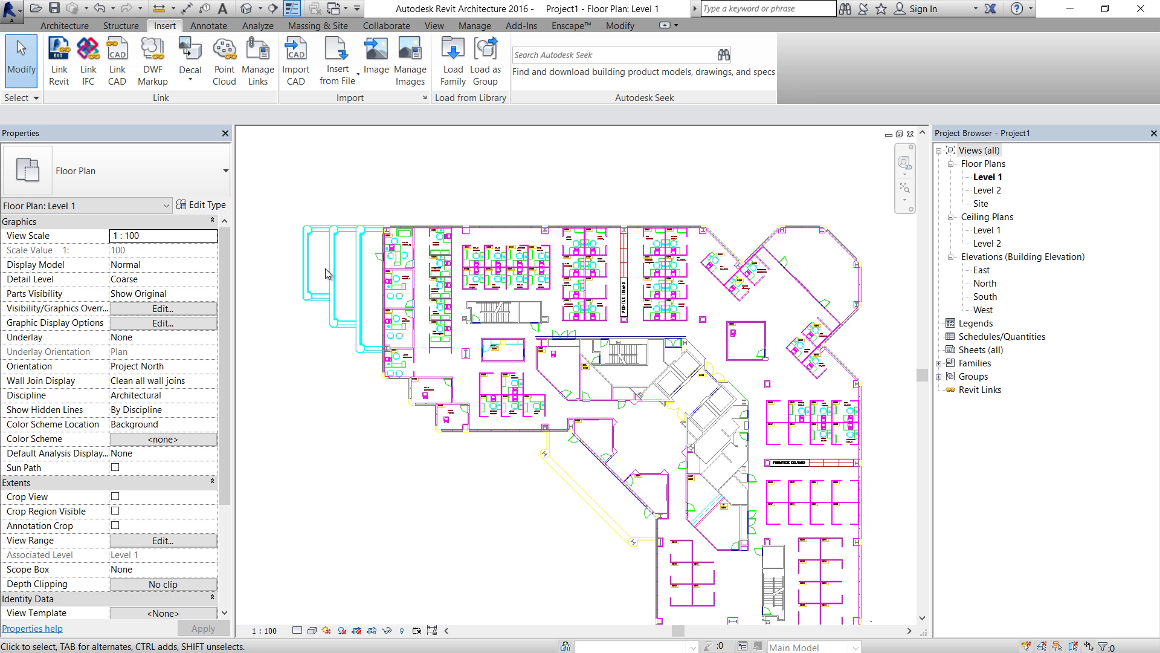
scroll(325, 268, up, 1)
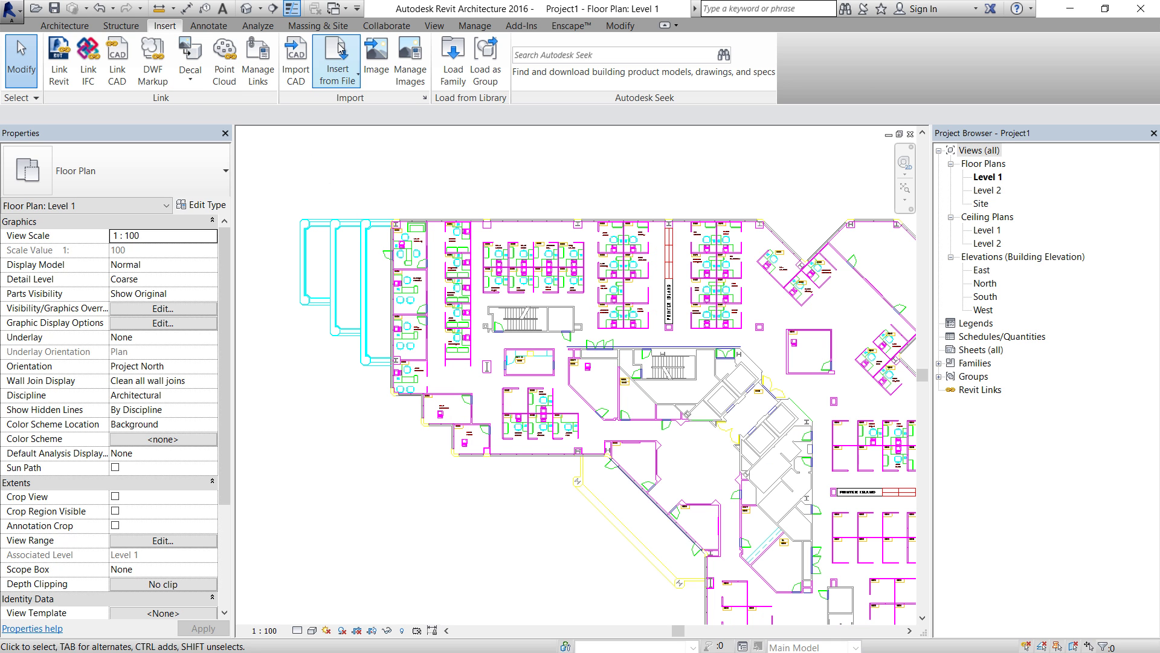
- In Visibility/Graphics Imported Categories, expand Floor Plan Sample.dwg and select the E-B-MULL layer
click(433, 26)
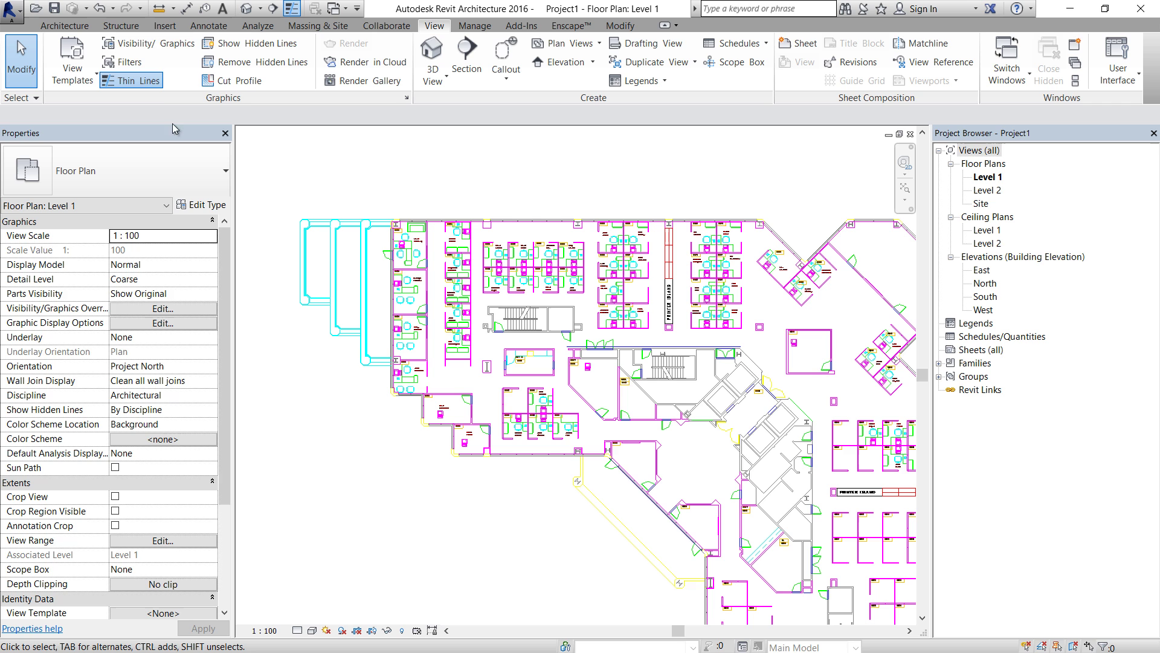
click(145, 48)
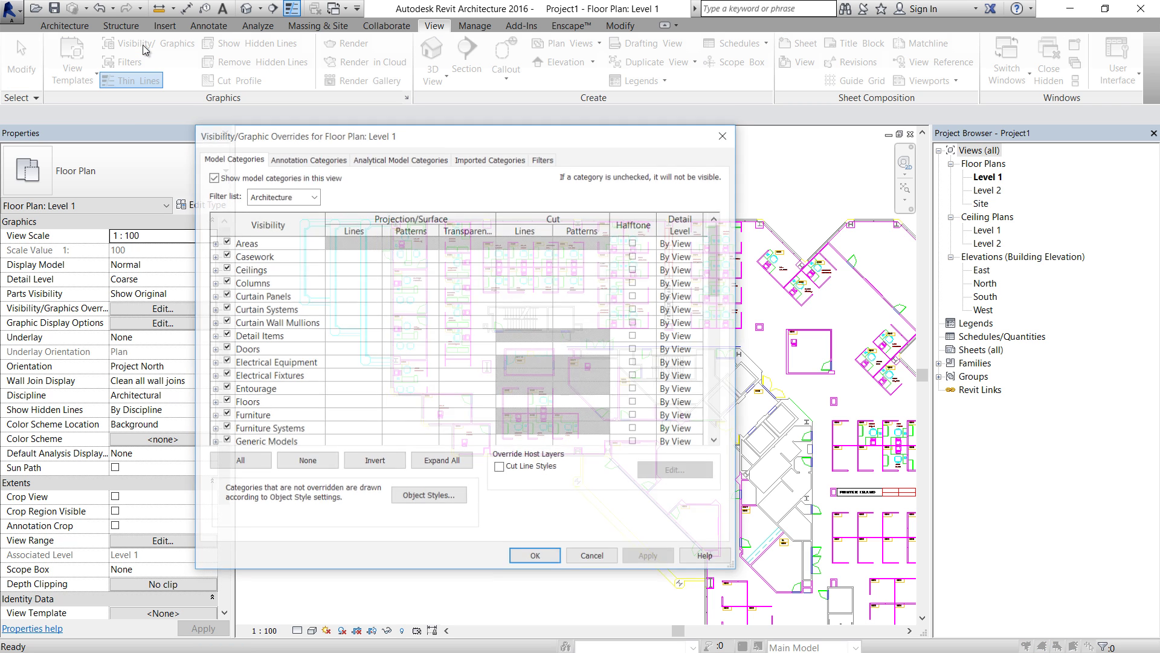
drag(541, 137, 619, 148)
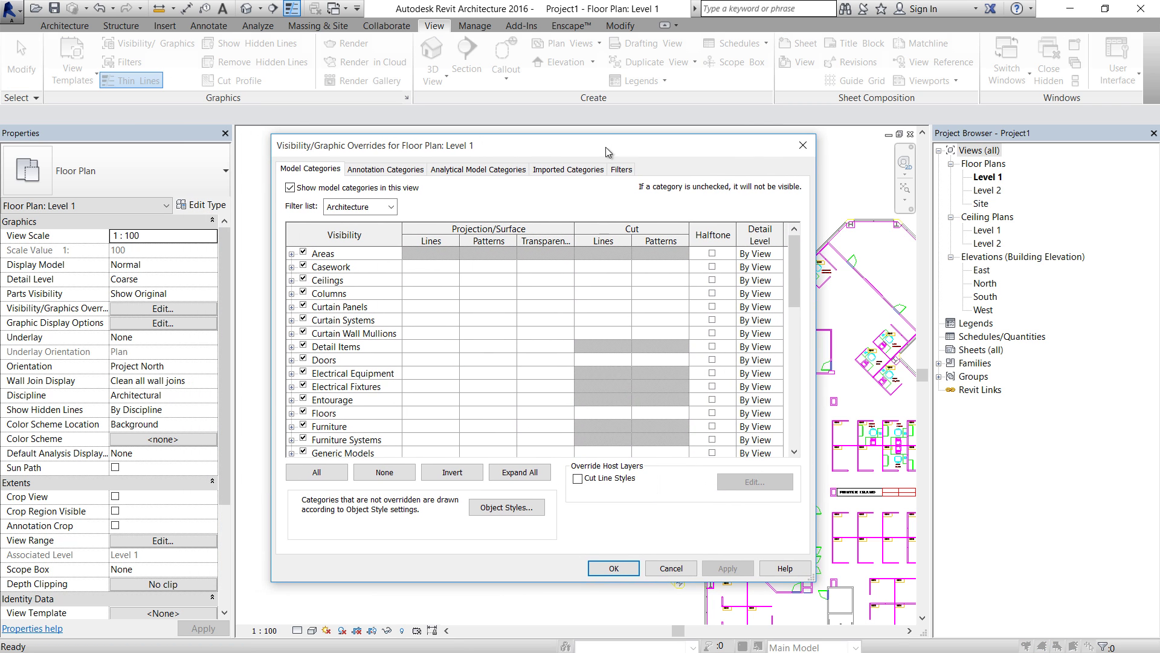
click(571, 170)
drag(610, 148, 670, 60)
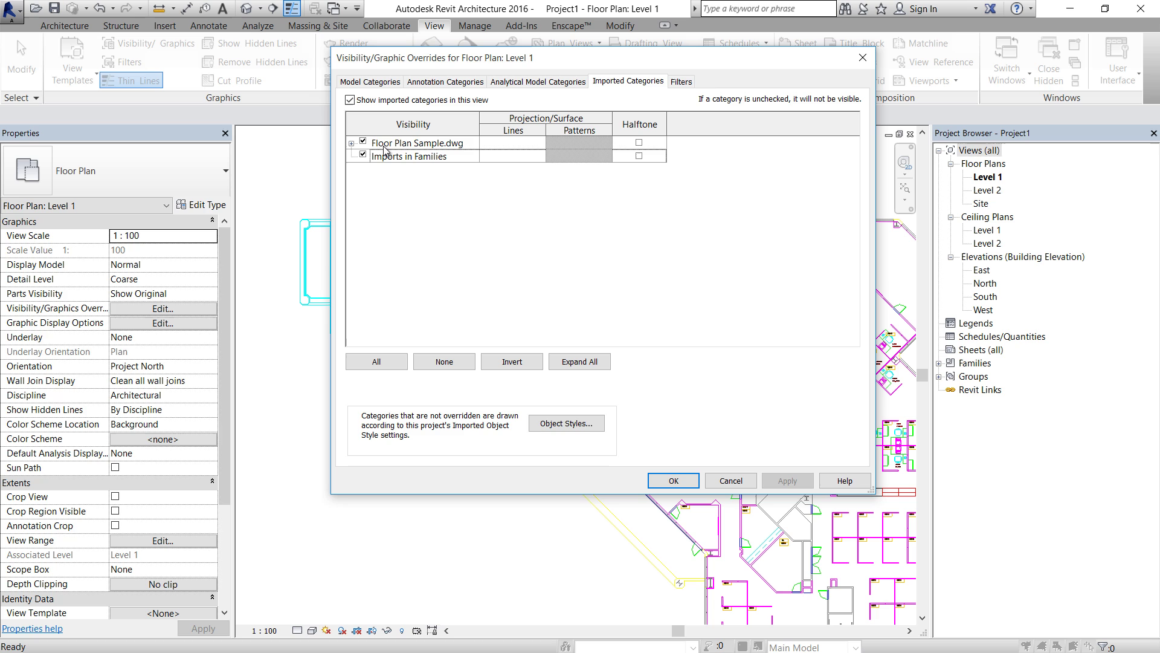
click(351, 143)
scroll(421, 204, down, 6)
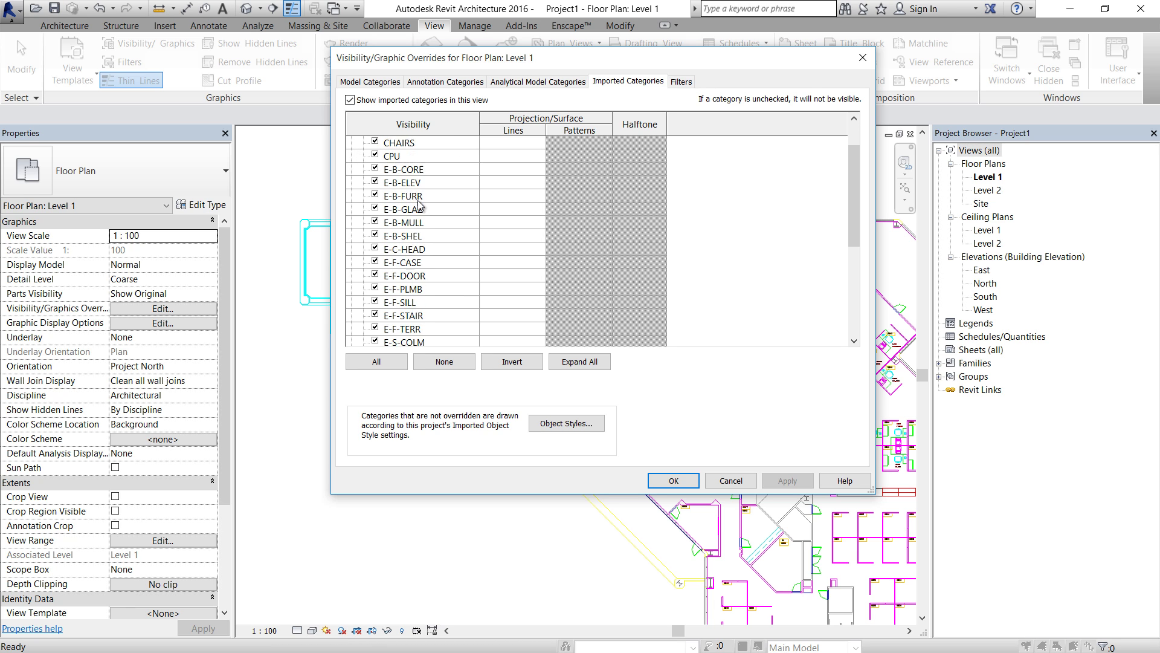
scroll(411, 211, up, 6)
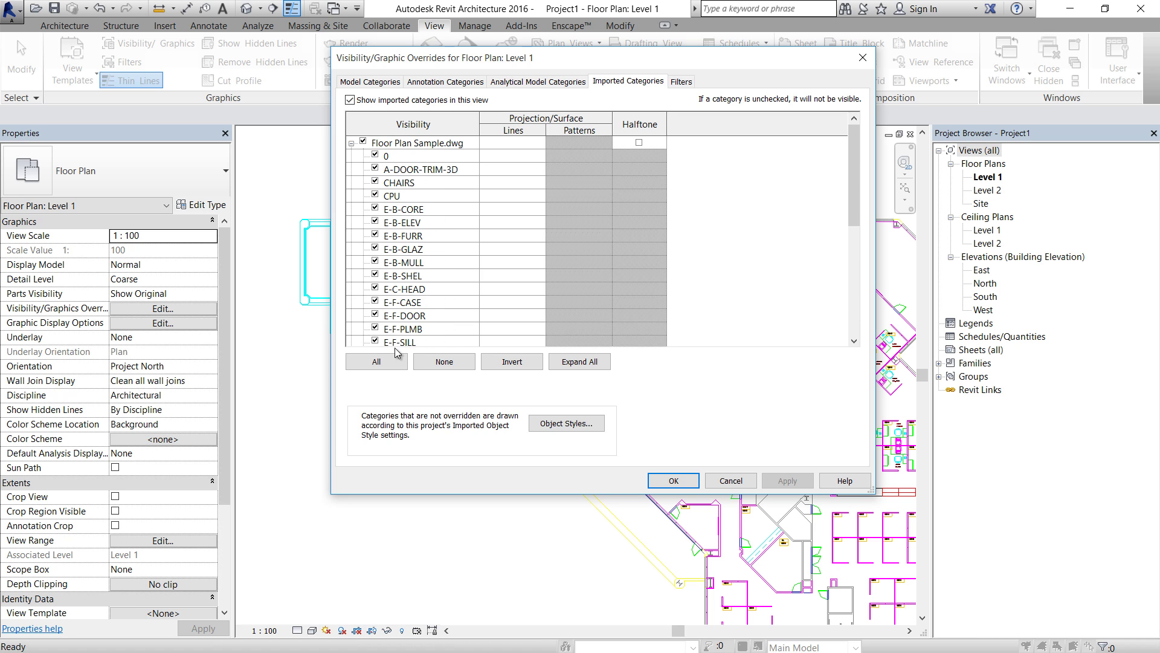
scroll(440, 289, down, 4)
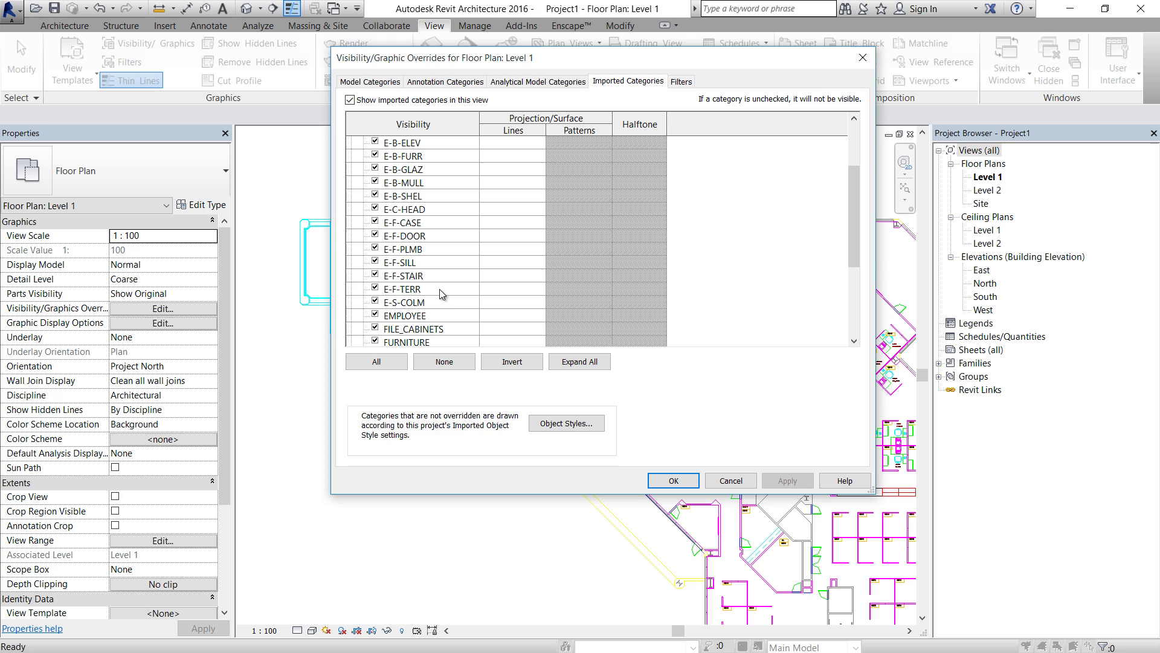
scroll(438, 289, up, 1)
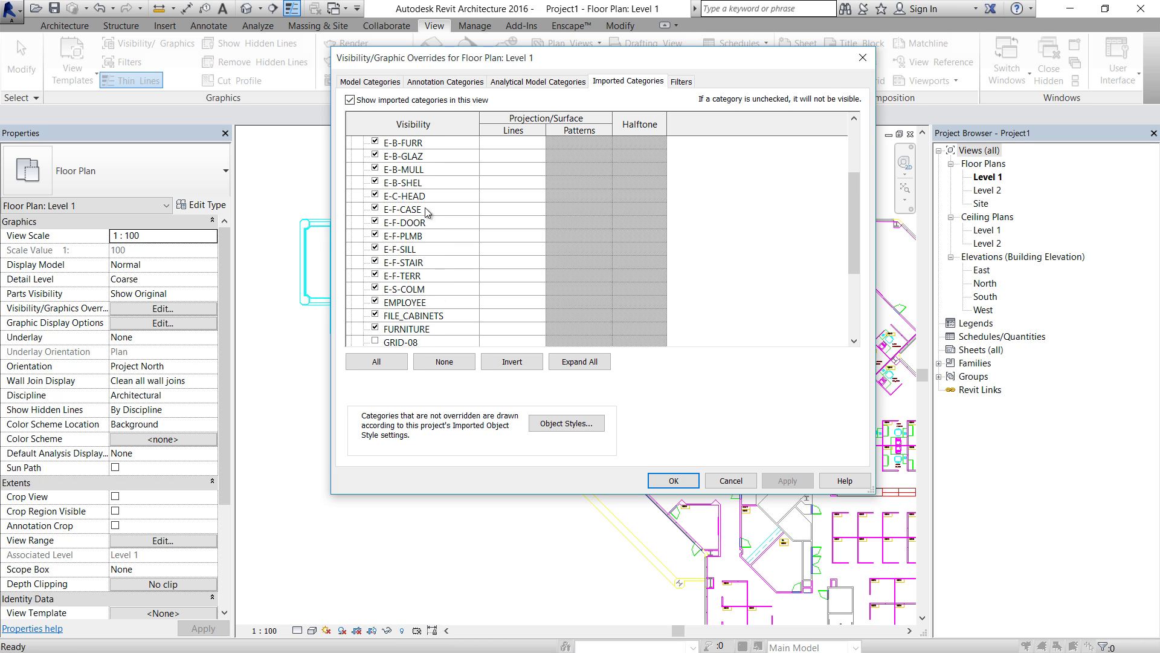
click(432, 174)
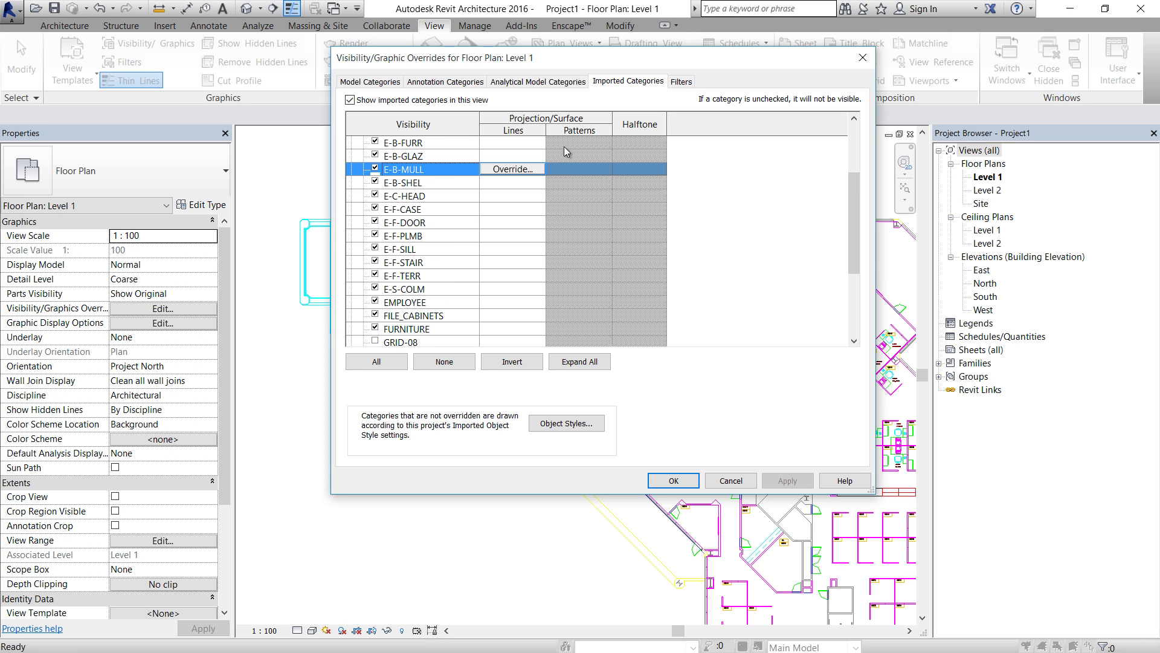
drag(607, 66, 829, 140)
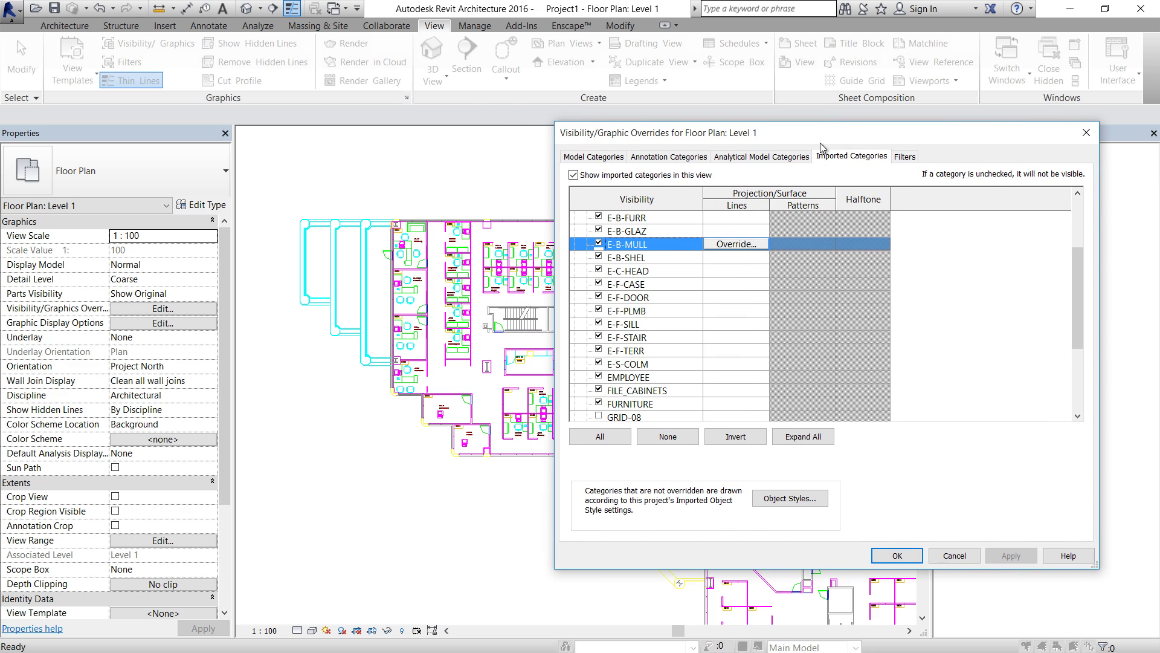
- Override E-B-MULL lines to Black colour with the Grid Line pattern
click(748, 245)
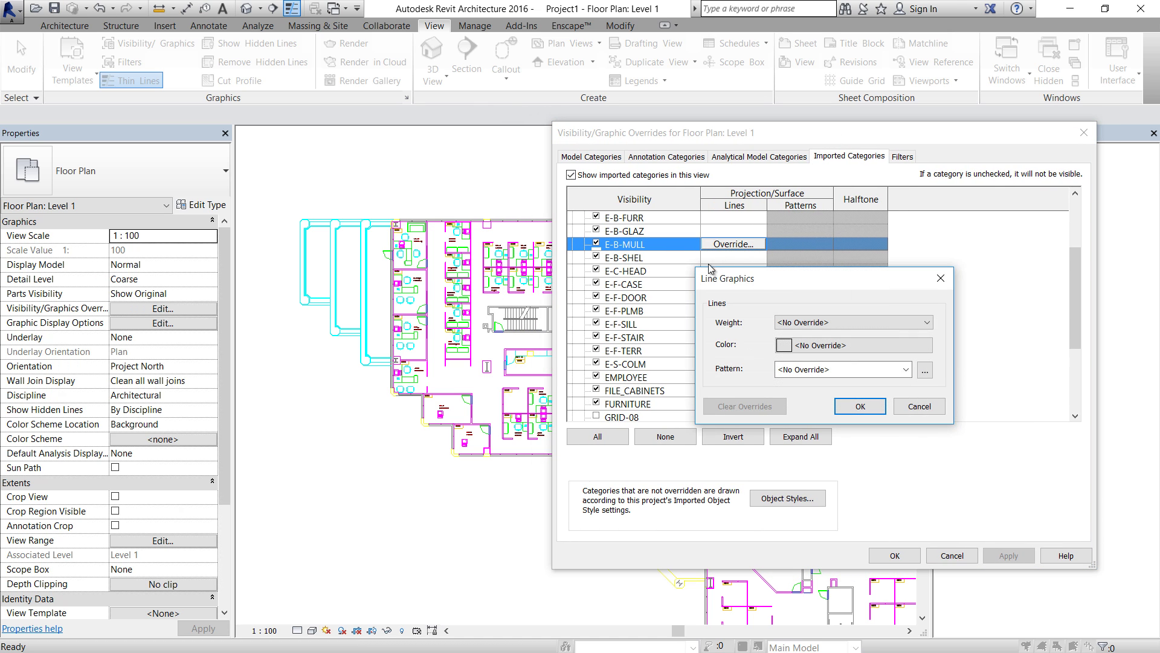
click(840, 347)
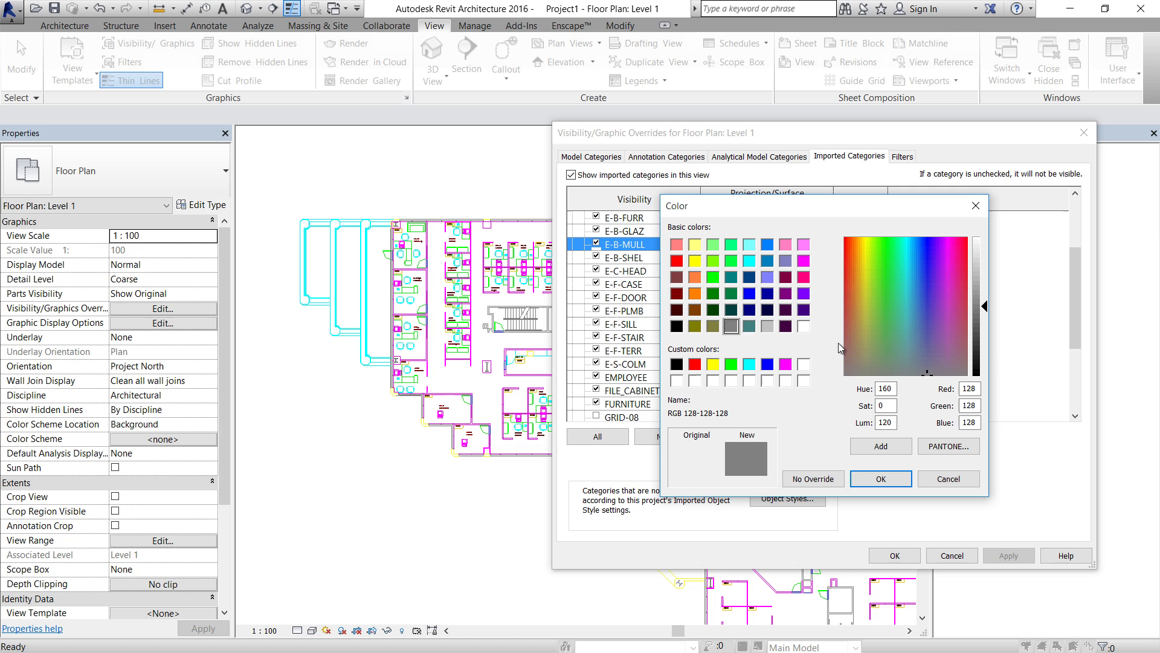
click(677, 365)
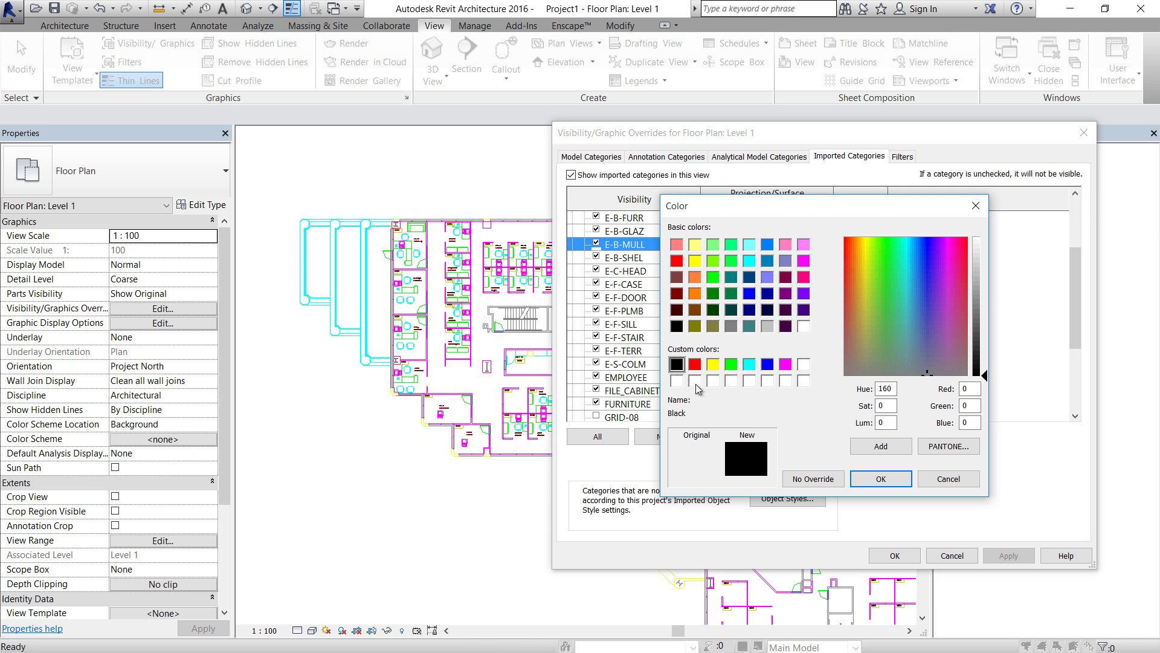
click(880, 478)
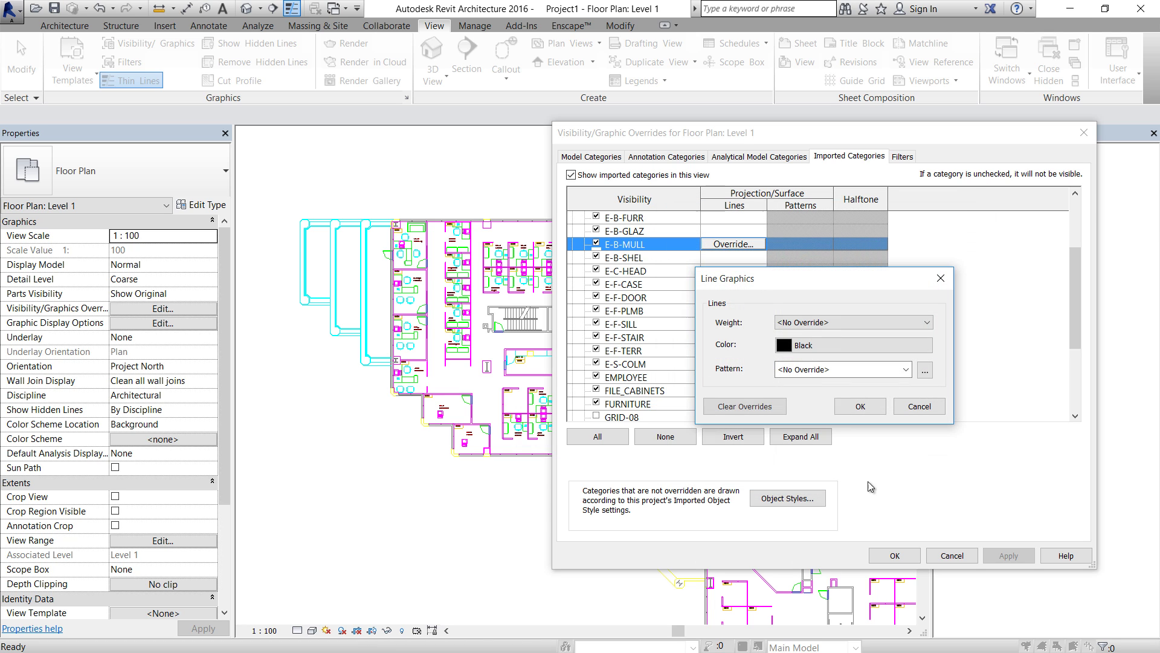
click(816, 323)
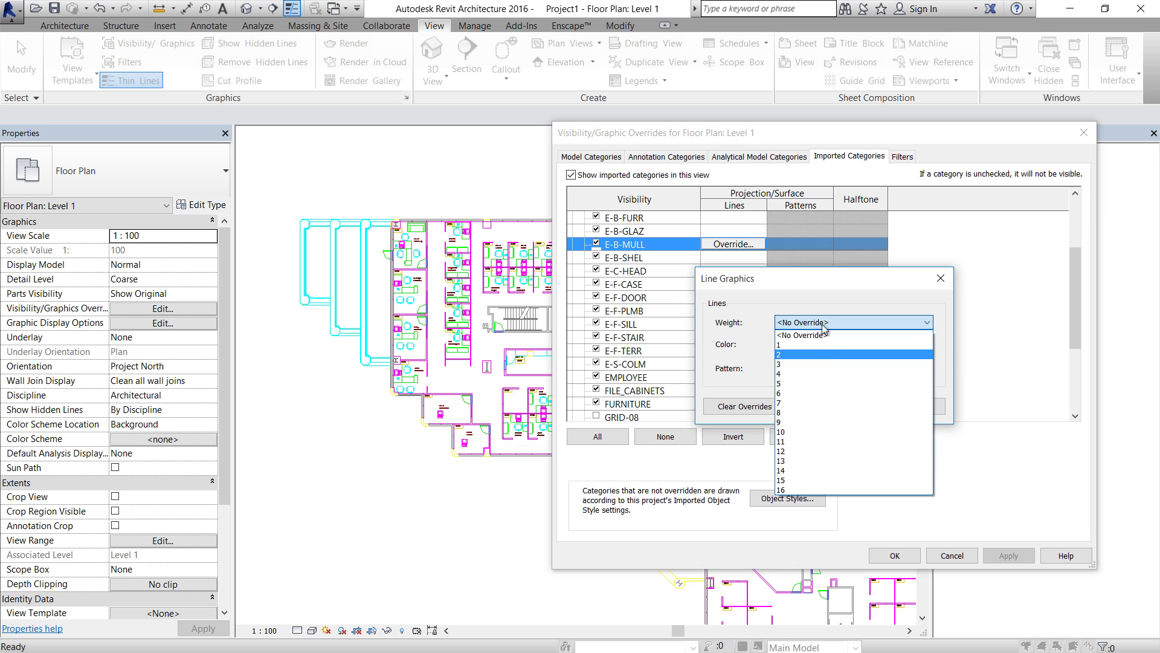
click(803, 334)
click(833, 371)
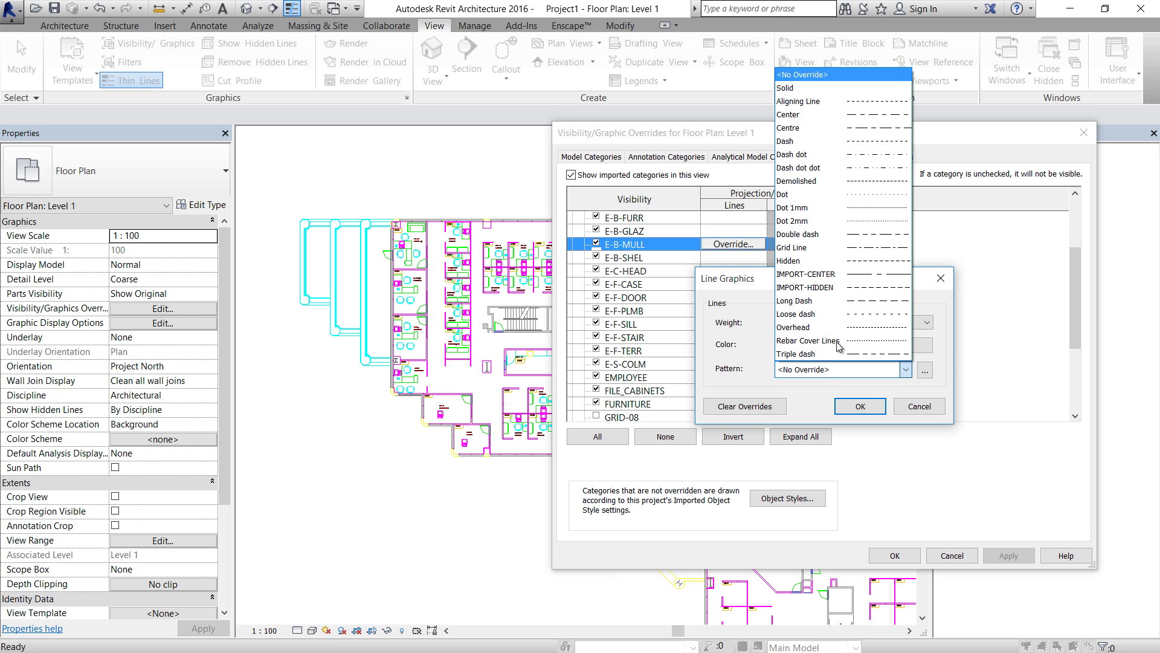
click(837, 247)
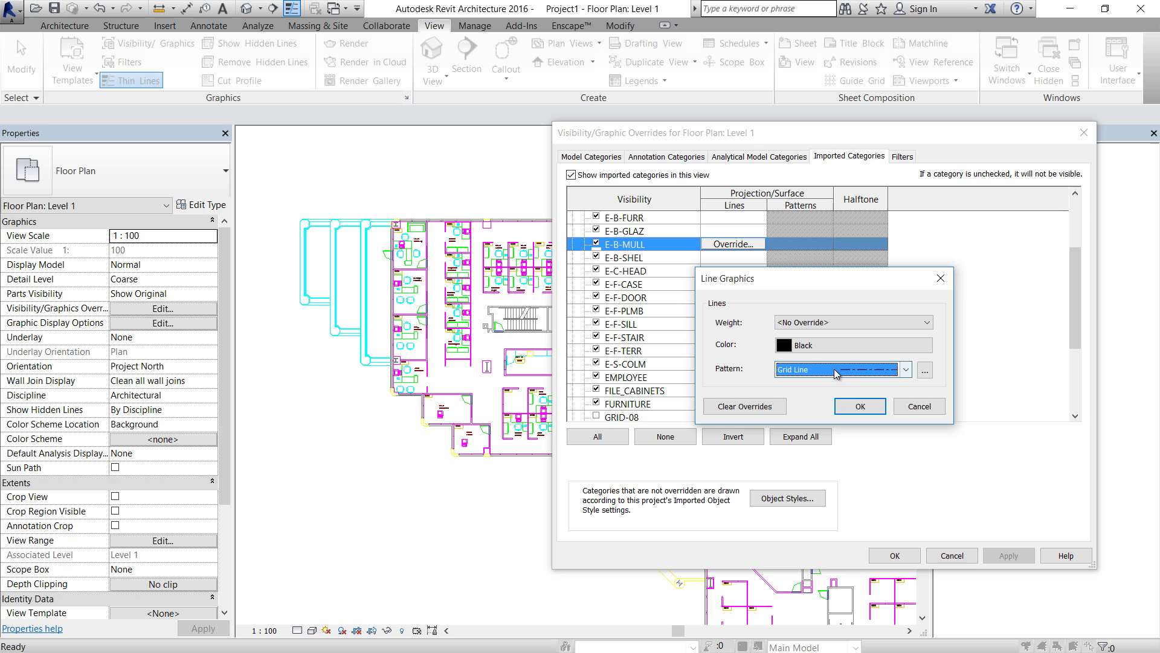
click(859, 406)
- Apply the overrides, centre the plan on office 6028, and minimize Revit
click(888, 555)
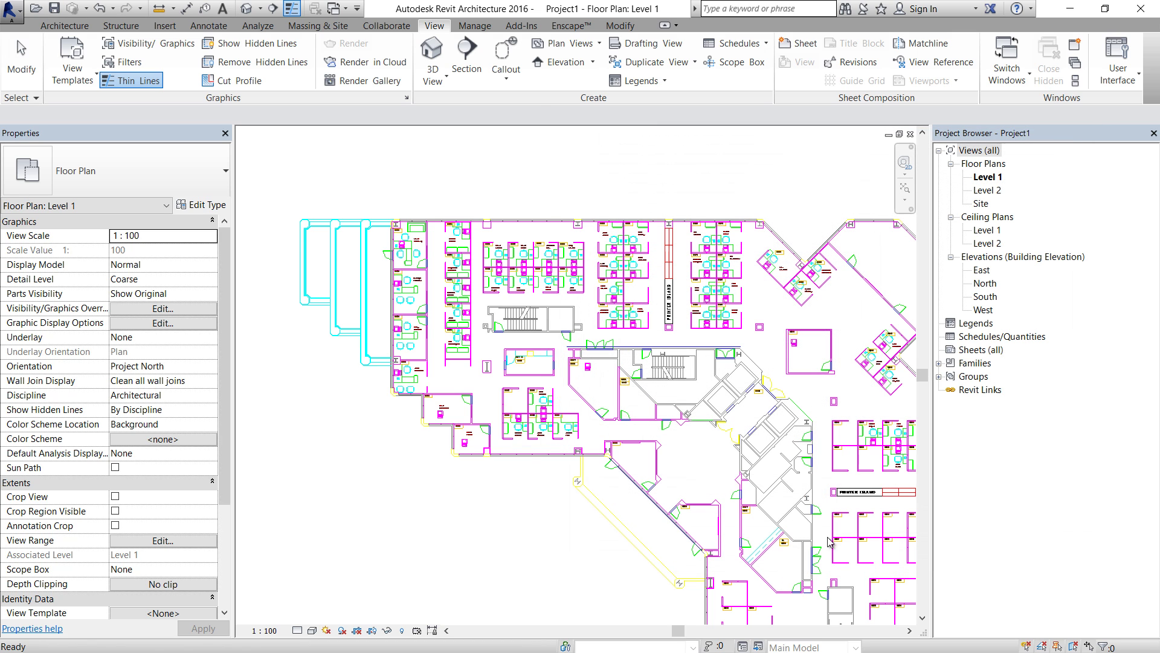
scroll(507, 475, up, 10)
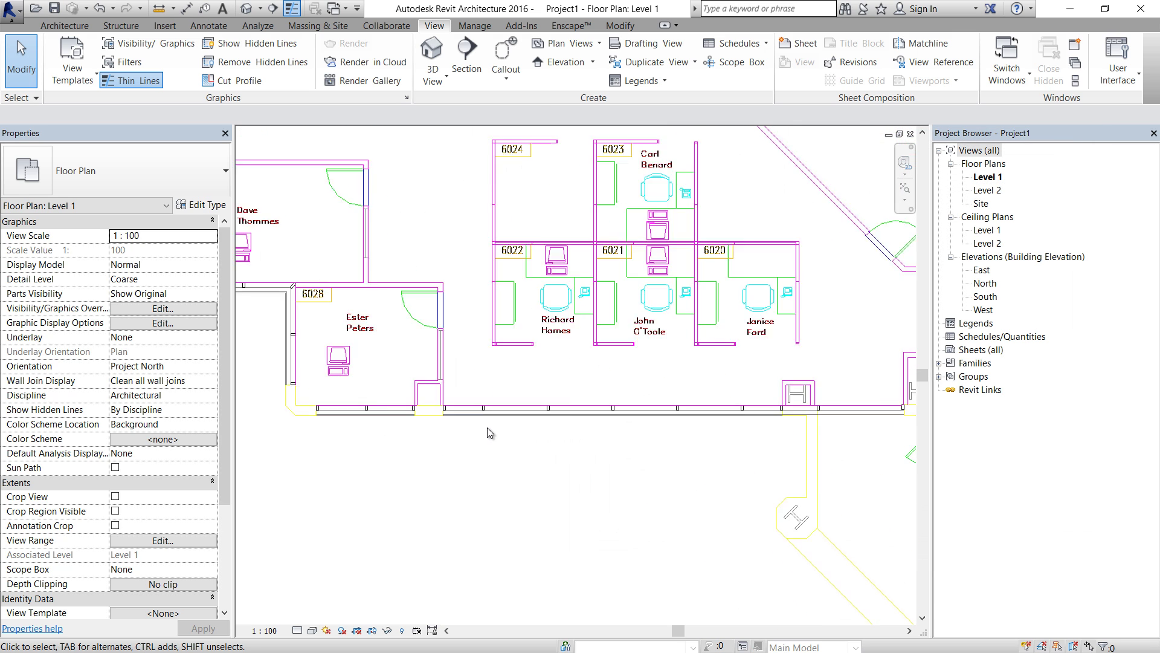
scroll(554, 401, down, 3)
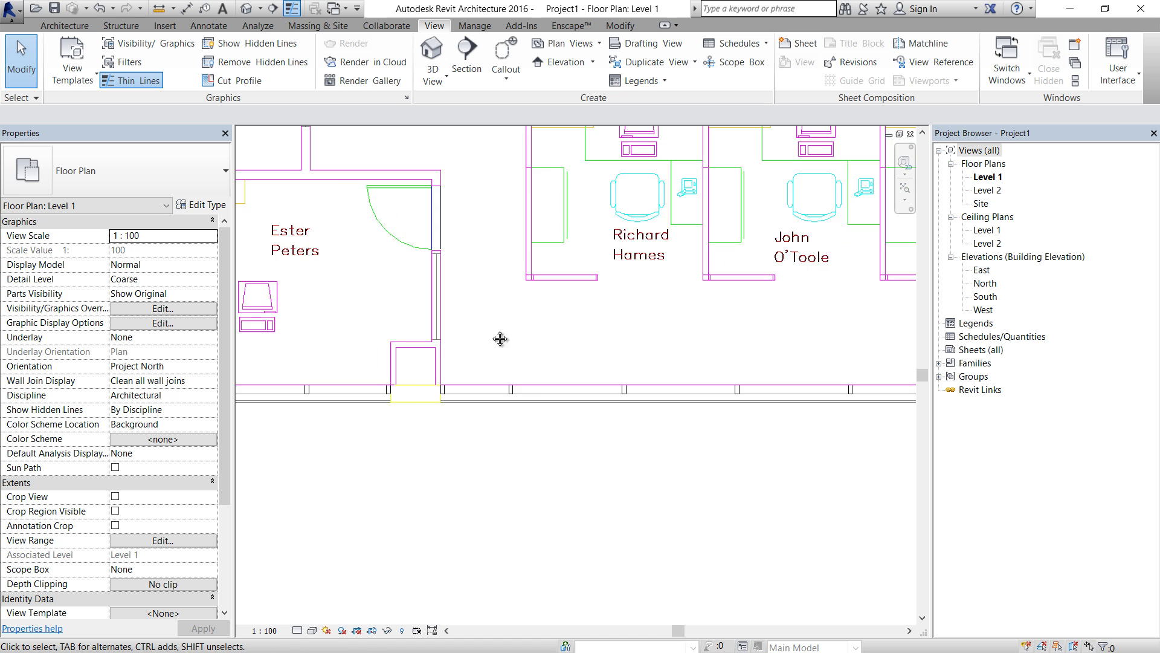
middle_drag(500, 339, 509, 224)
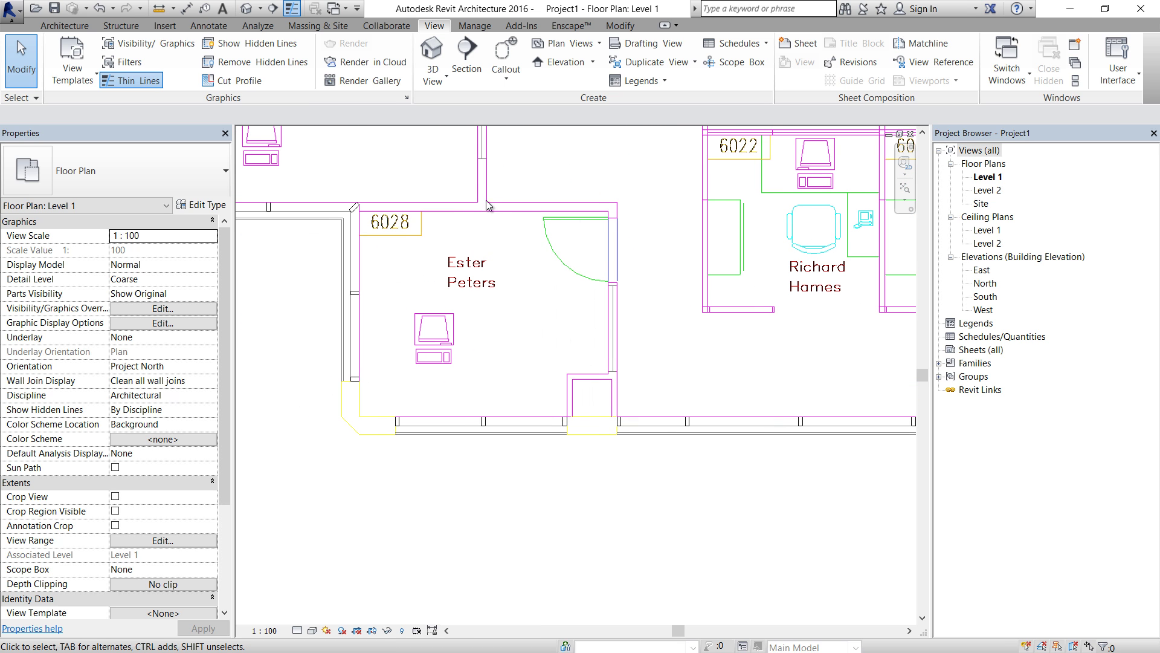
click(1070, 9)
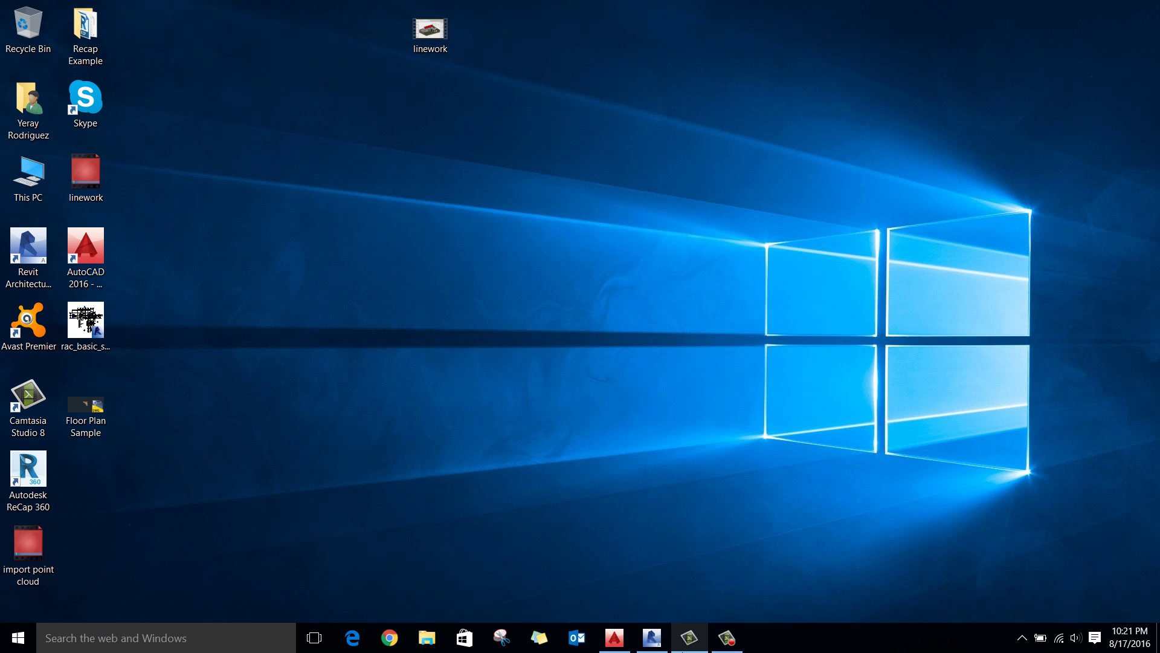
- In AutoCAD, select the magenta wall to confirm it is on layer E-B-FURR, then return to Revit
click(627, 642)
scroll(360, 254, up, 8)
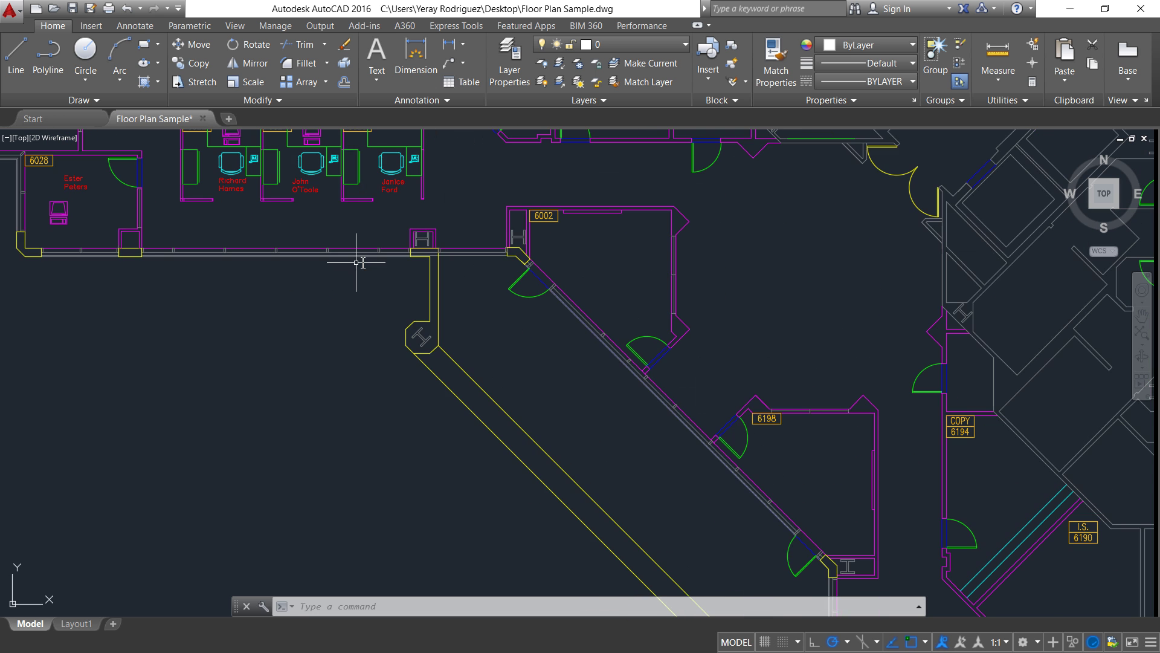
click(401, 178)
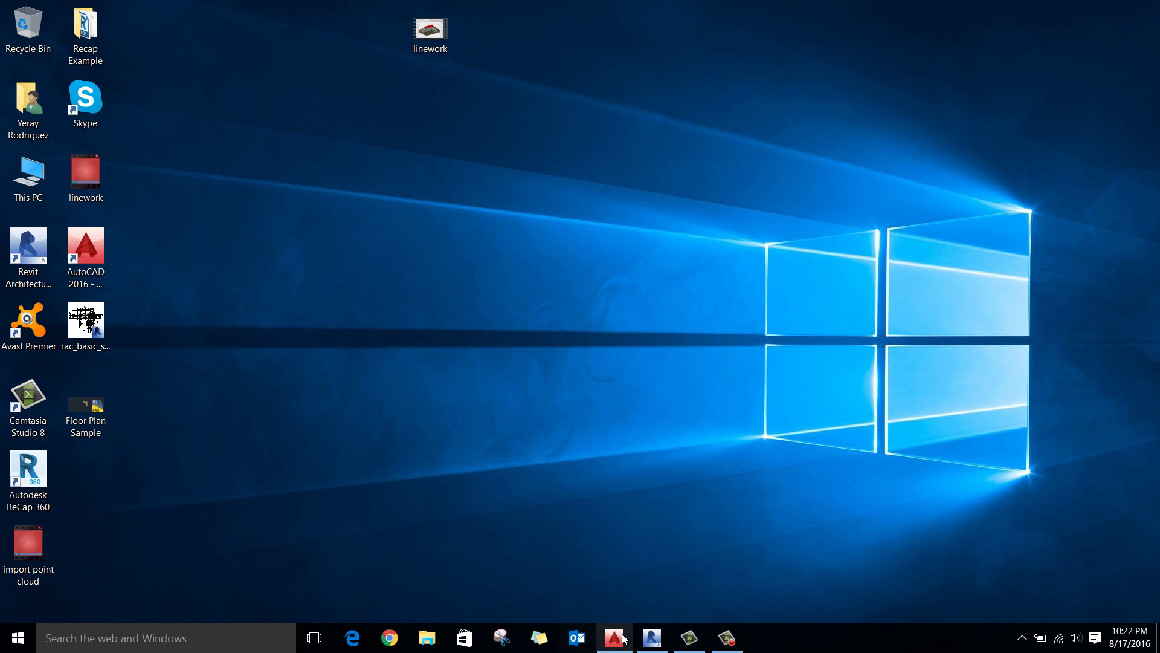
click(615, 642)
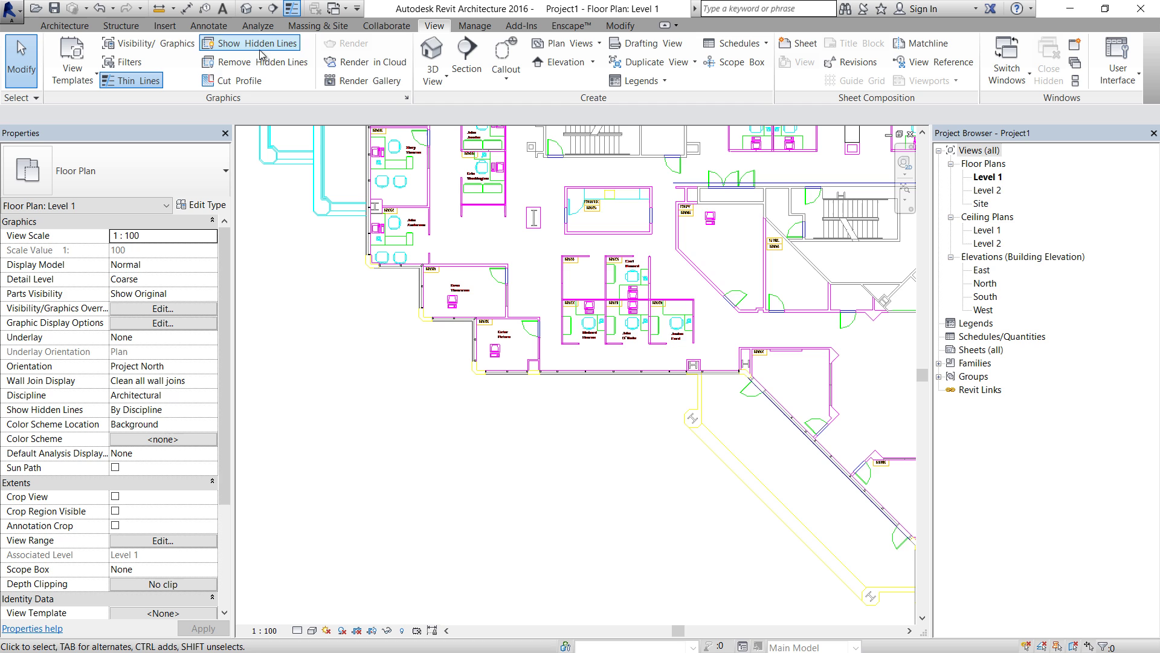
- In Visibility/Graphics Imported Categories, expand Floor Plan Sample.dwg and select the E-B-FURR layer
click(176, 45)
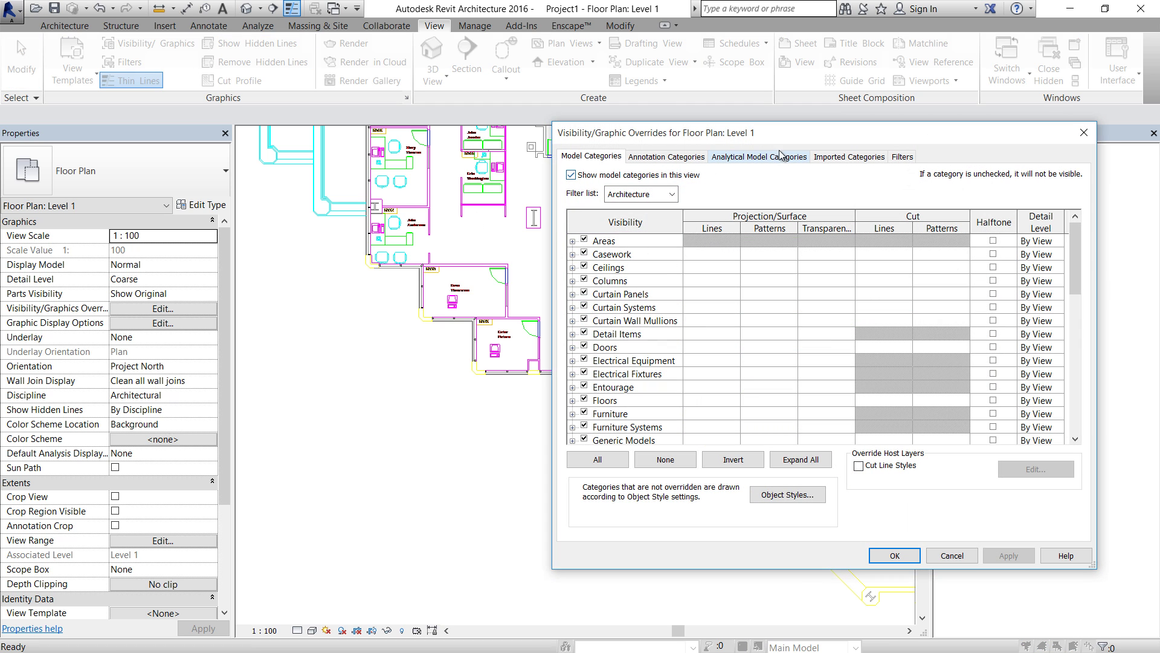
click(849, 157)
drag(605, 133, 387, 107)
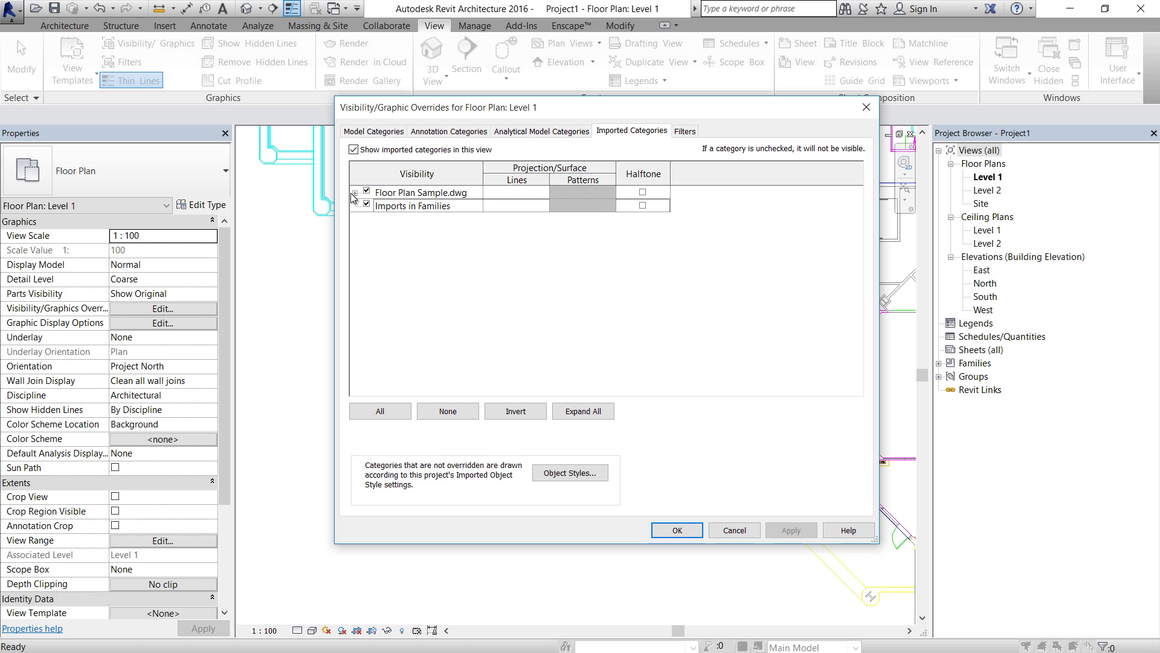
click(354, 193)
click(423, 272)
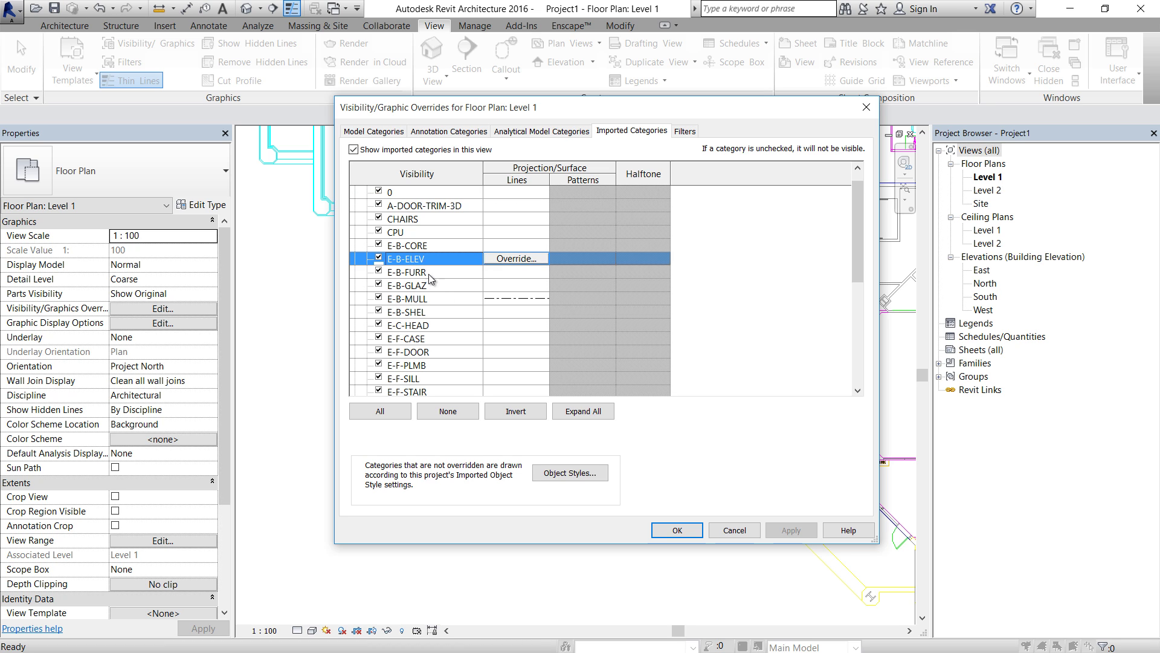
- Override E-B-FURR lines to Black, Center pattern, line weight 4
click(519, 272)
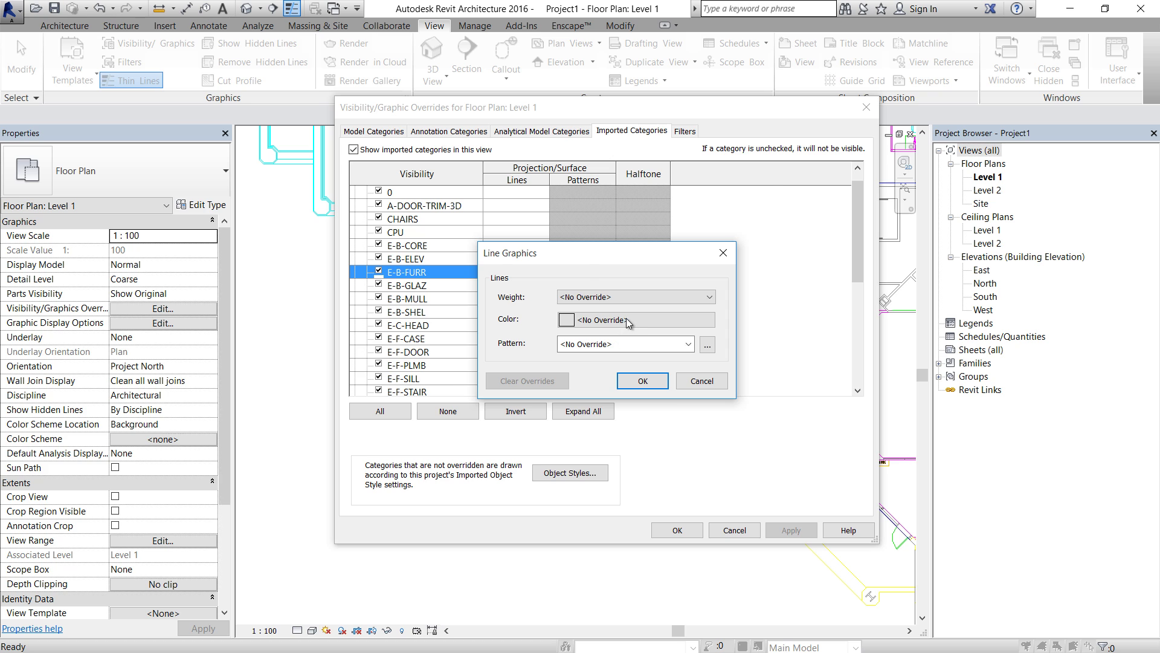
click(626, 319)
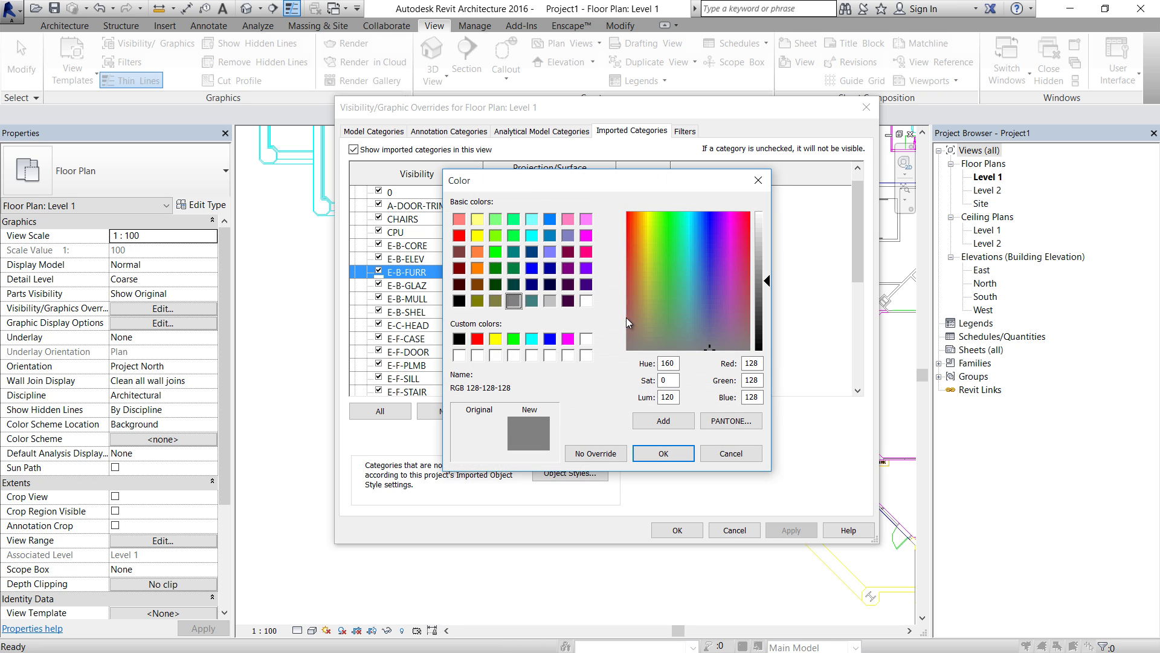
click(460, 340)
click(663, 453)
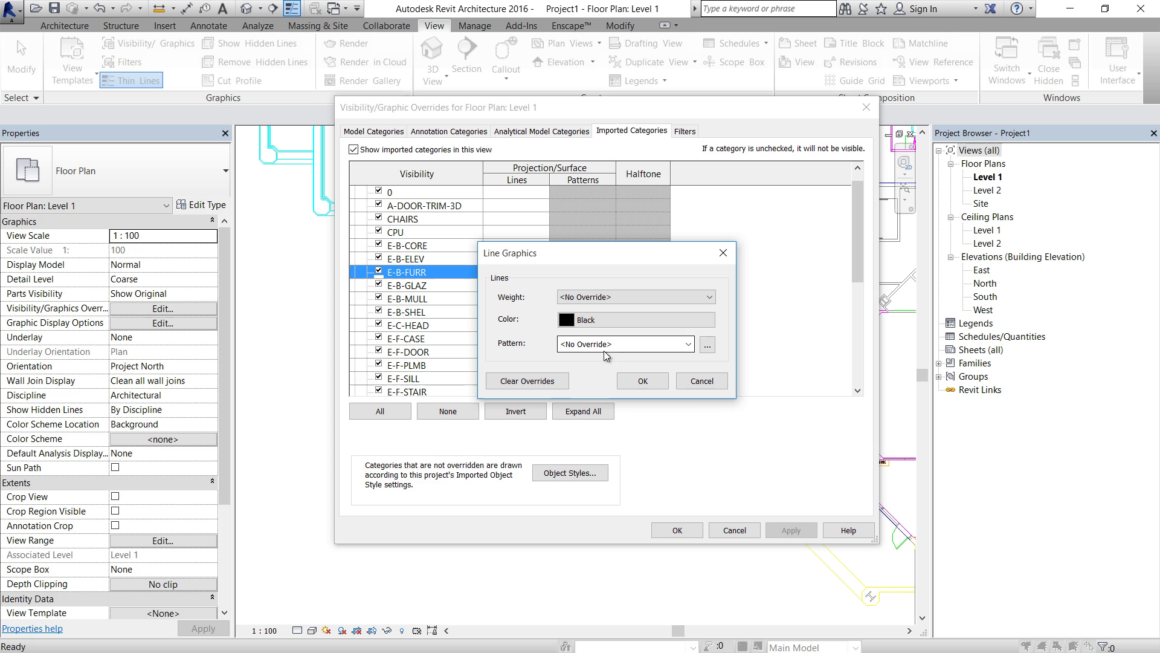
click(687, 344)
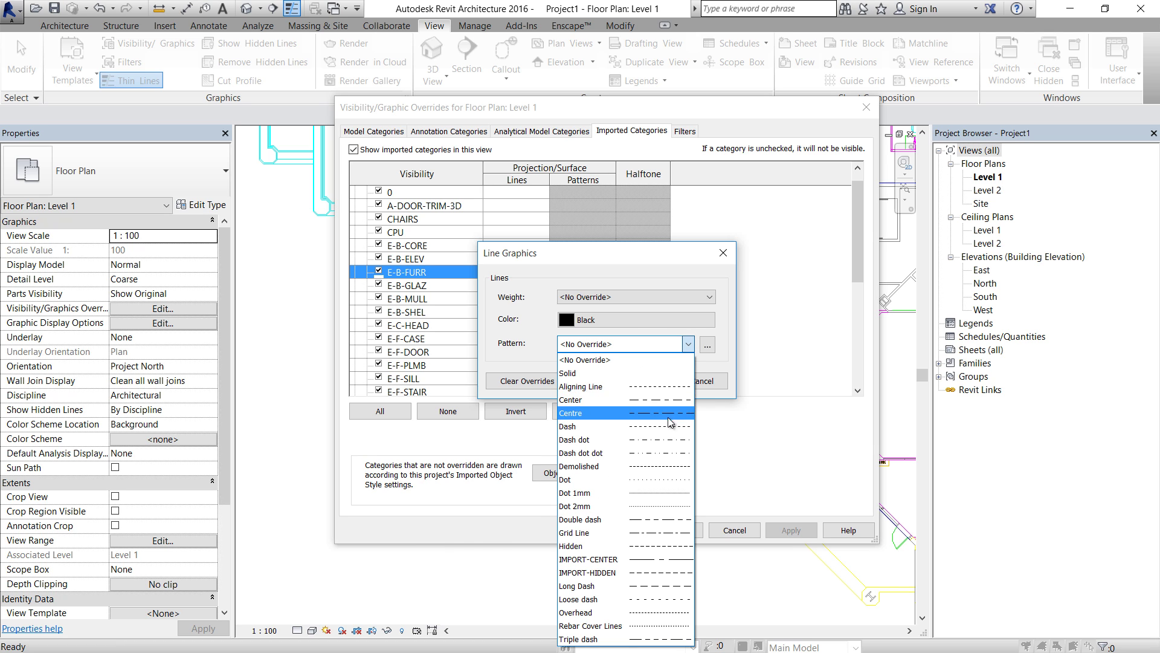
click(600, 399)
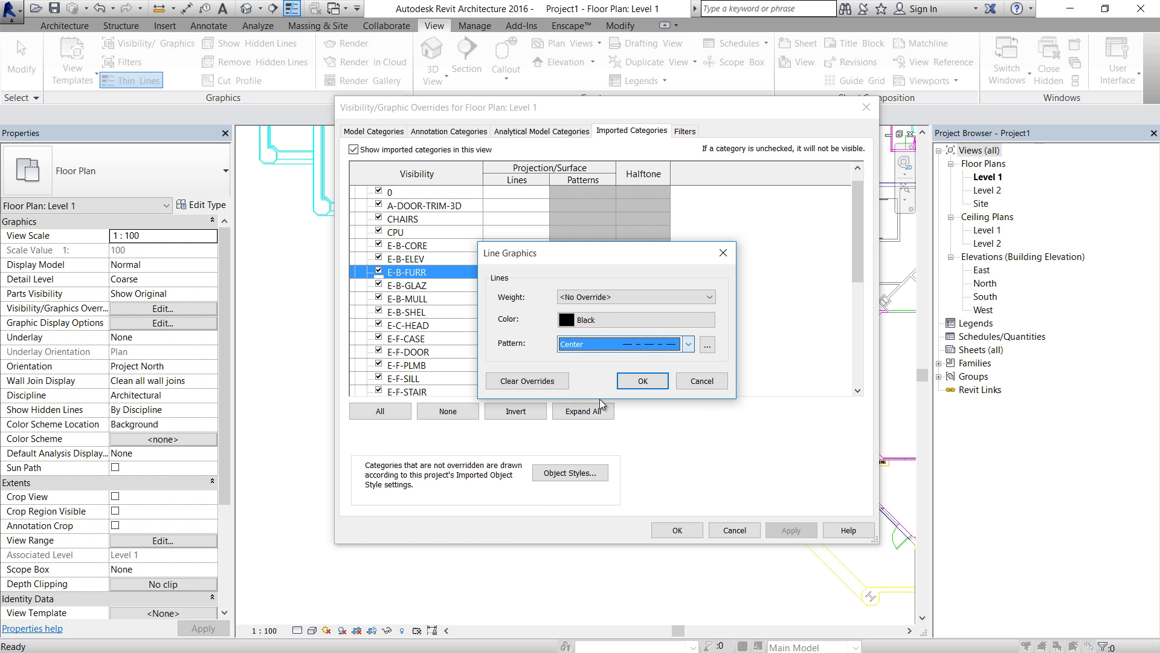
click(620, 298)
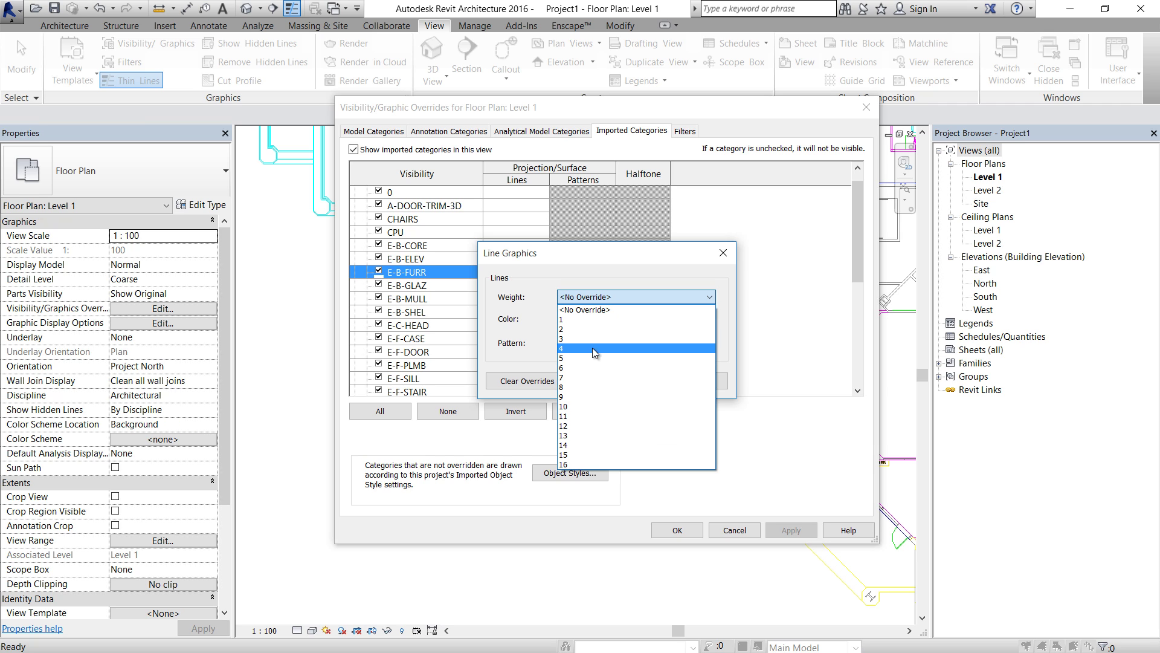
click(589, 349)
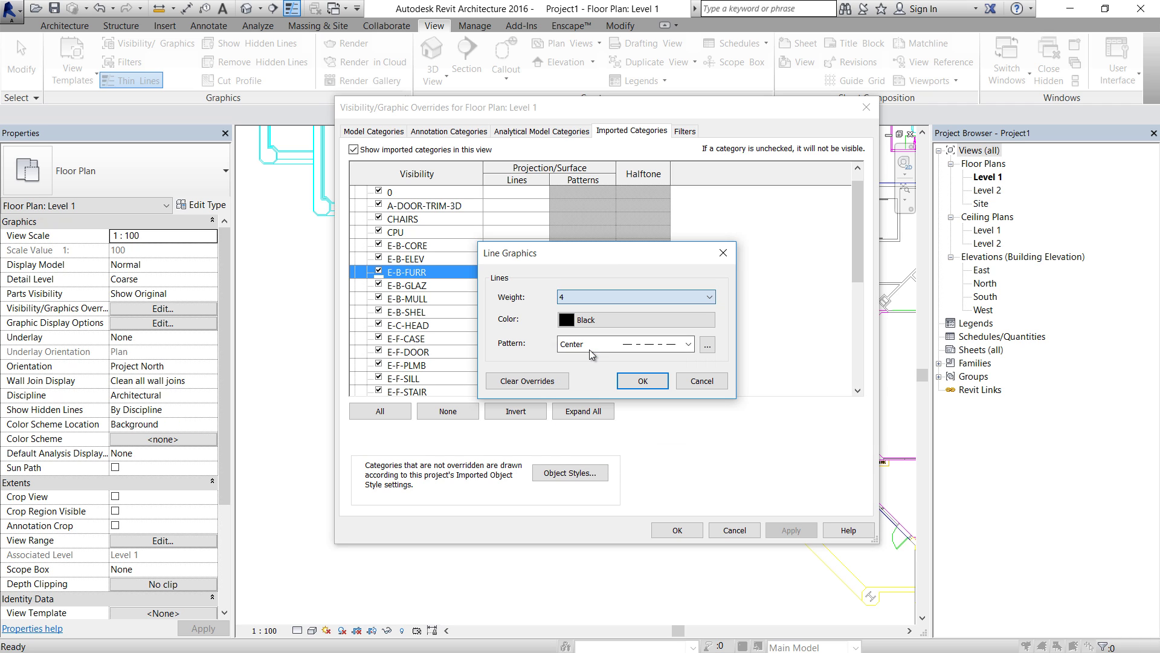
click(643, 381)
- Apply the overrides and zoom onto room 6028's wall to check the black dashed lines
click(677, 530)
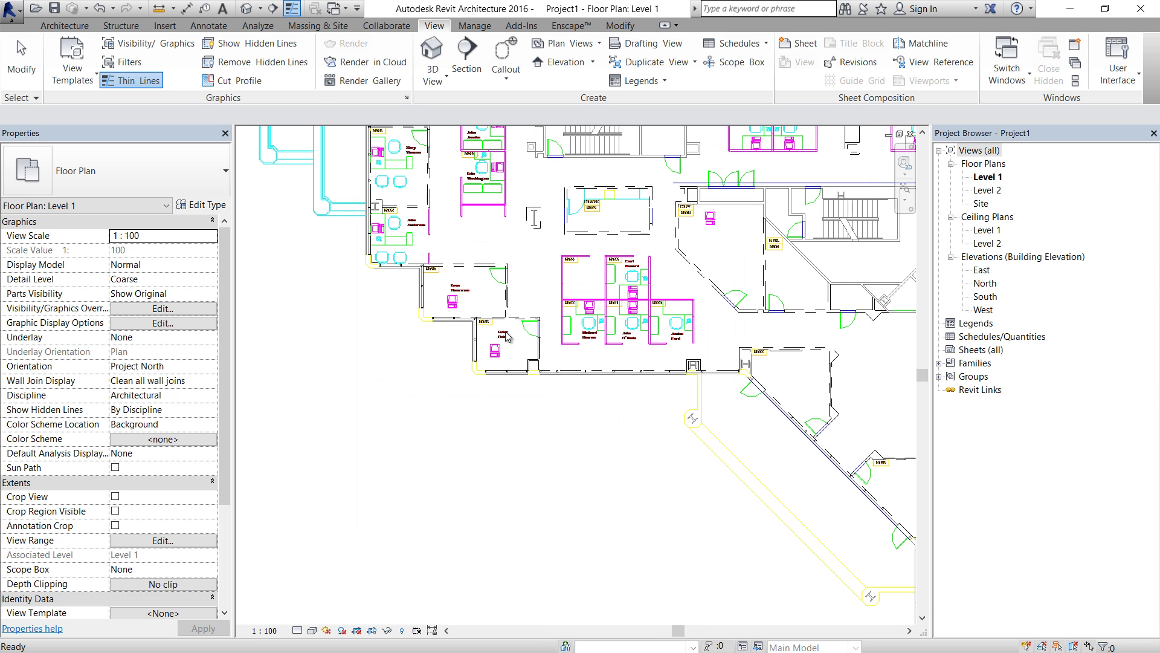
scroll(561, 386, up, 8)
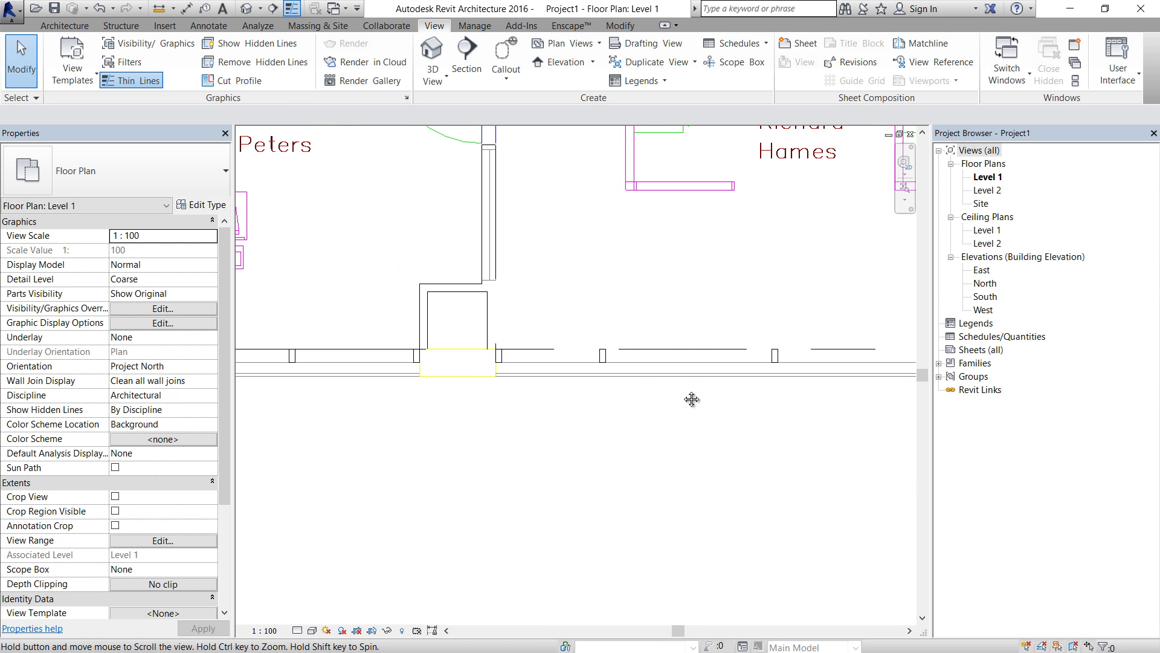
middle_drag(692, 399, 392, 401)
scroll(392, 401, down, 1)
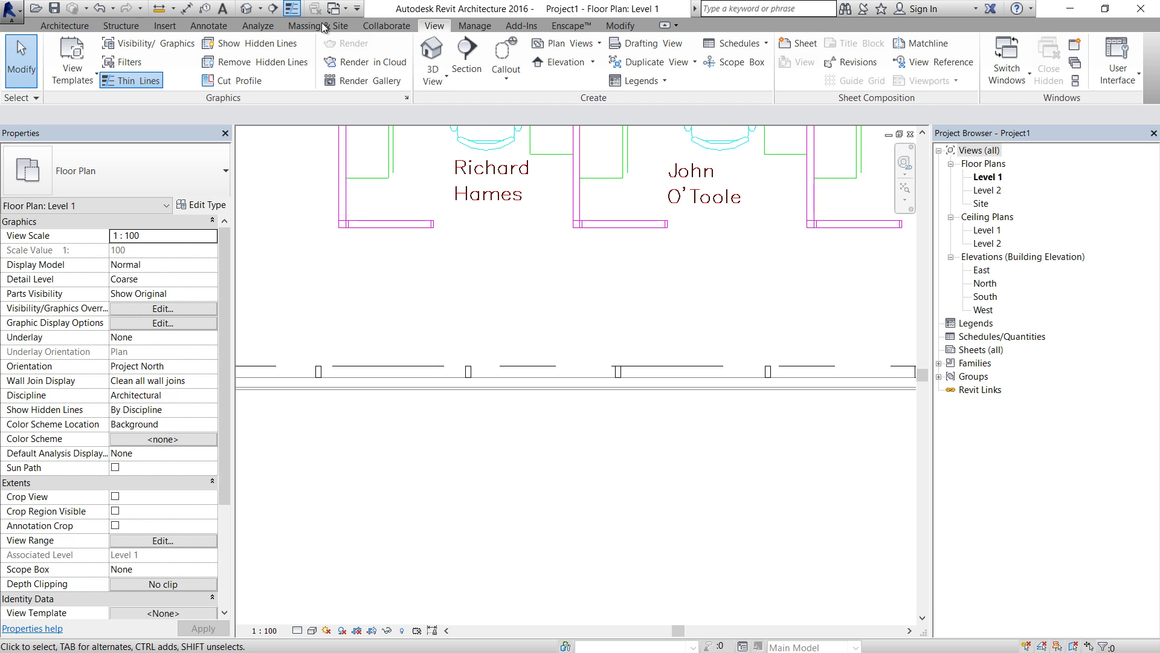
scroll(464, 286, down, 3)
middle_drag(469, 289, 884, 435)
scroll(564, 477, up, 3)
middle_drag(596, 383, 618, 447)
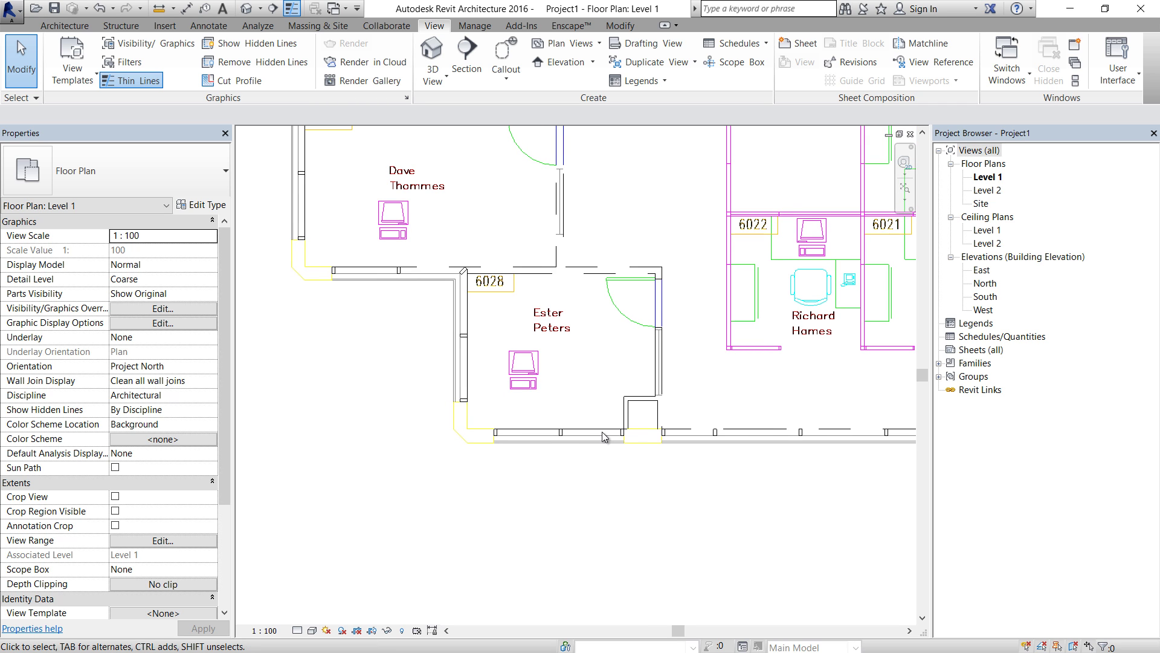
- Uncheck E-B-FURR under Floor Plan Sample.dwg in Imported Categories, apply, and zoom out to the whole plan
click(148, 43)
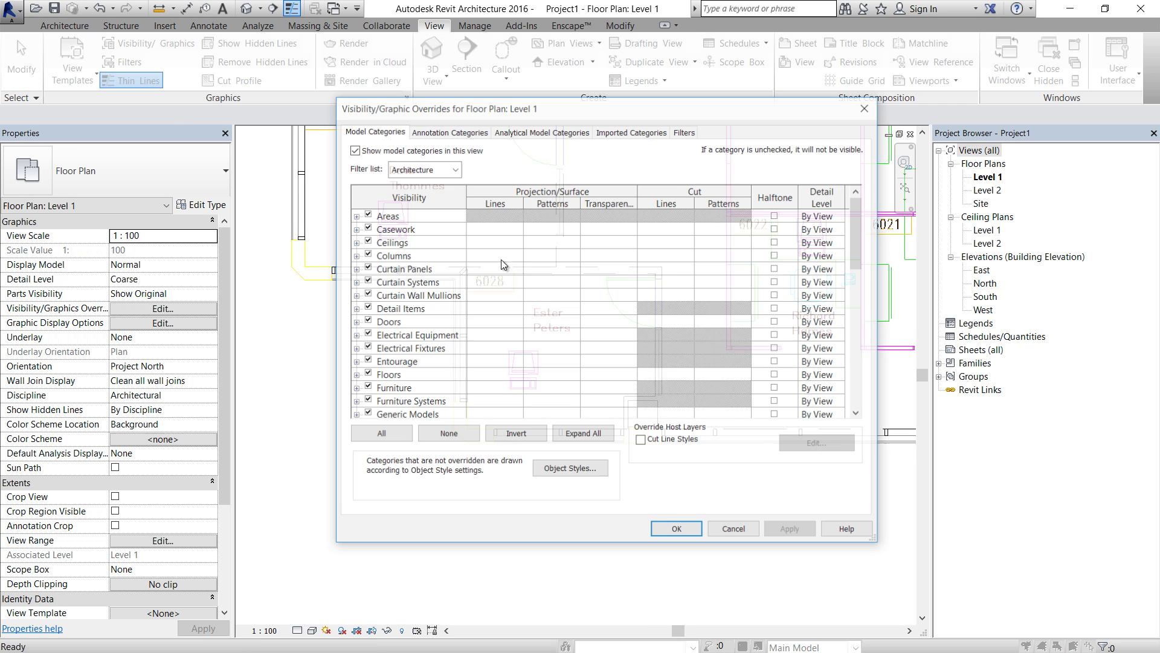
click(612, 133)
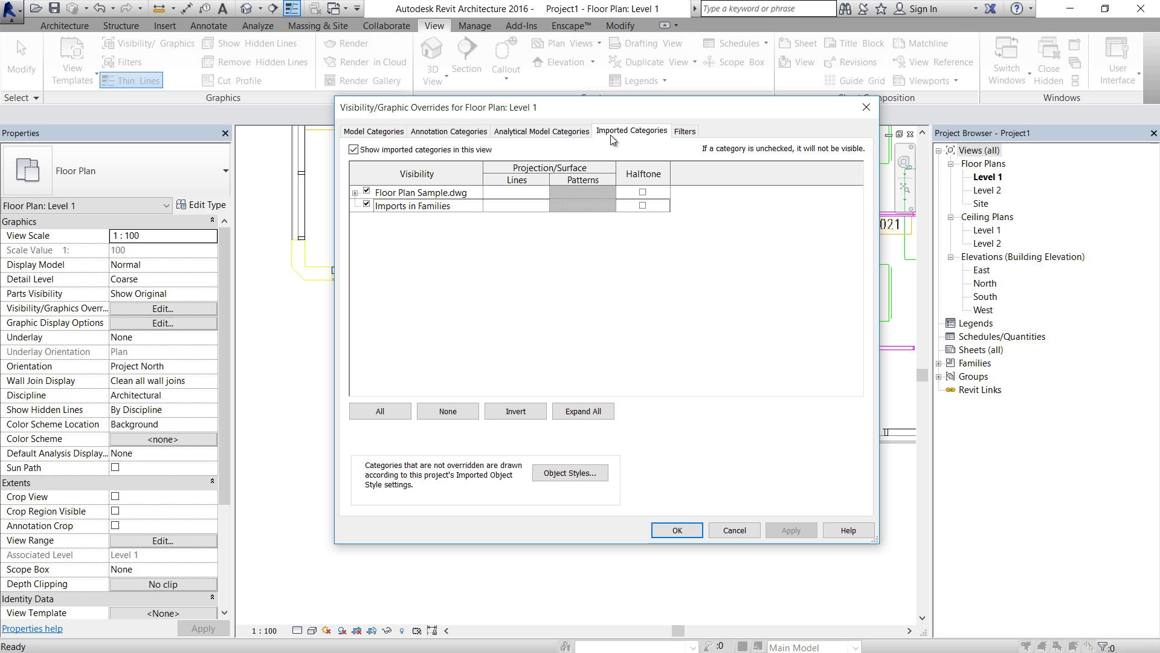
click(356, 193)
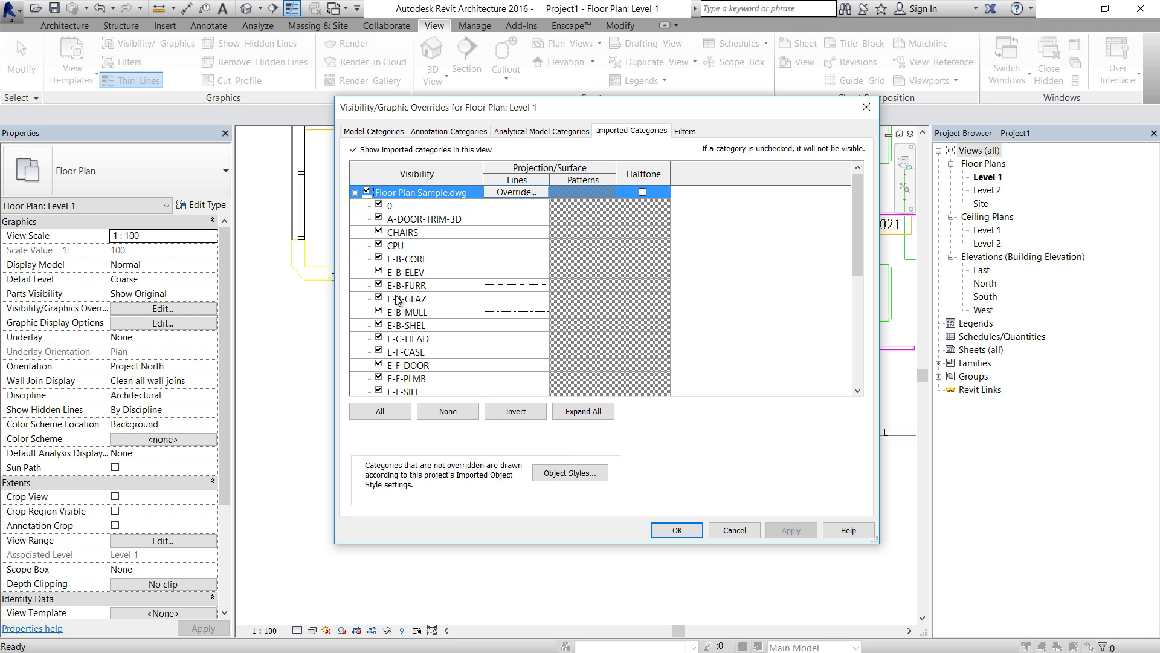
click(397, 286)
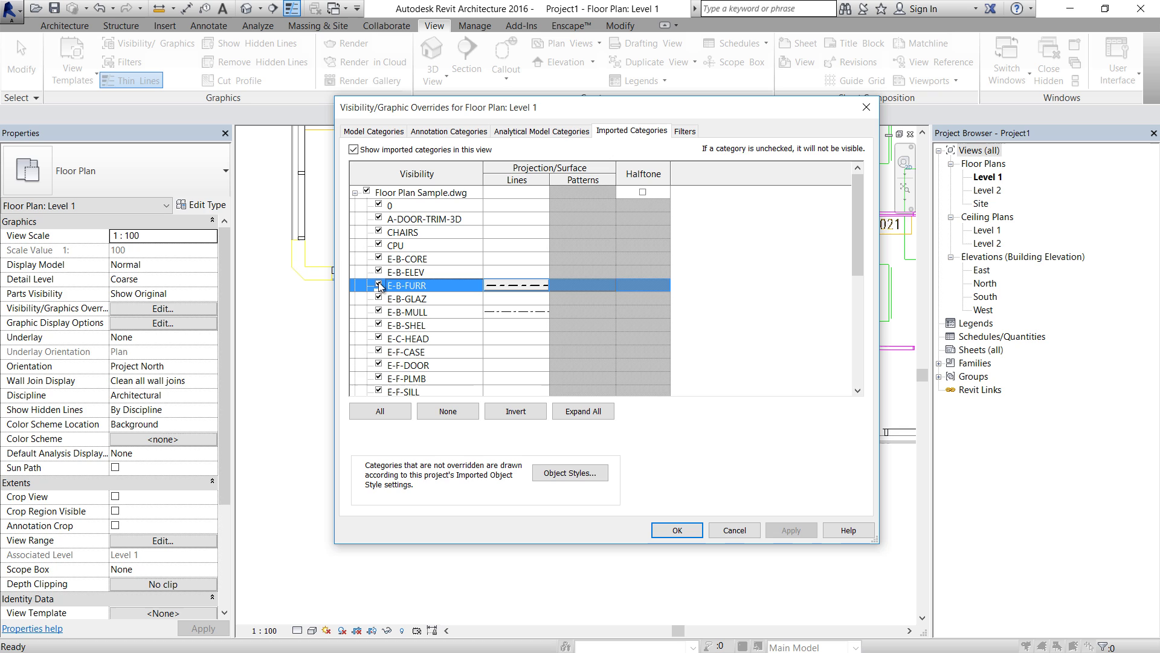
click(379, 284)
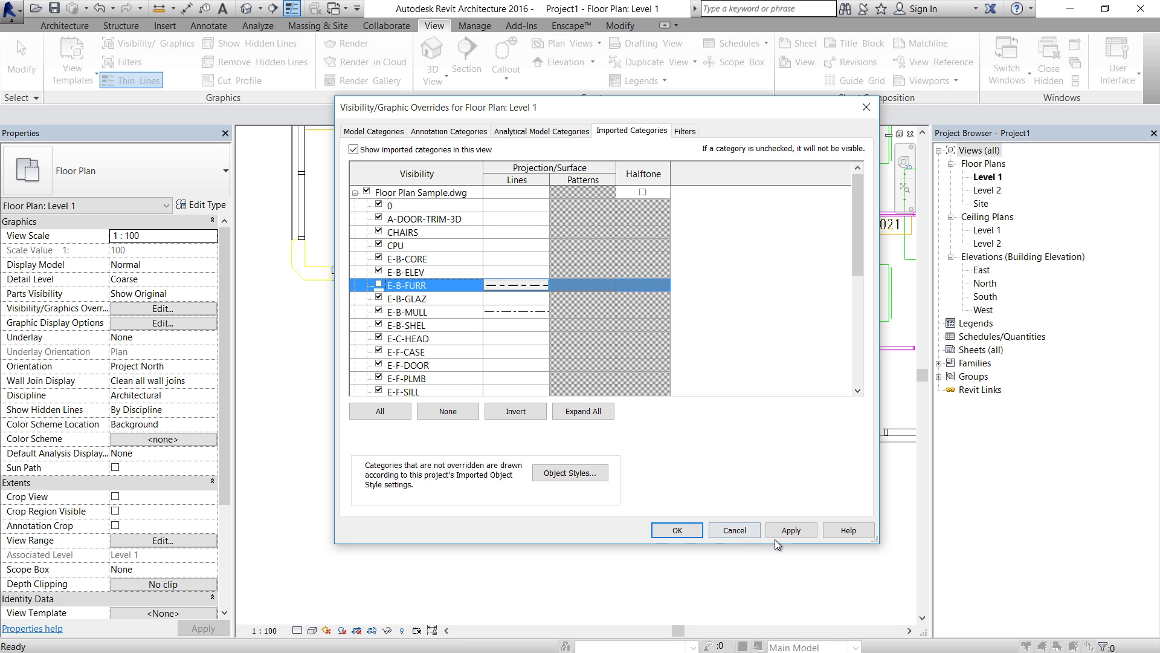
click(790, 530)
click(677, 530)
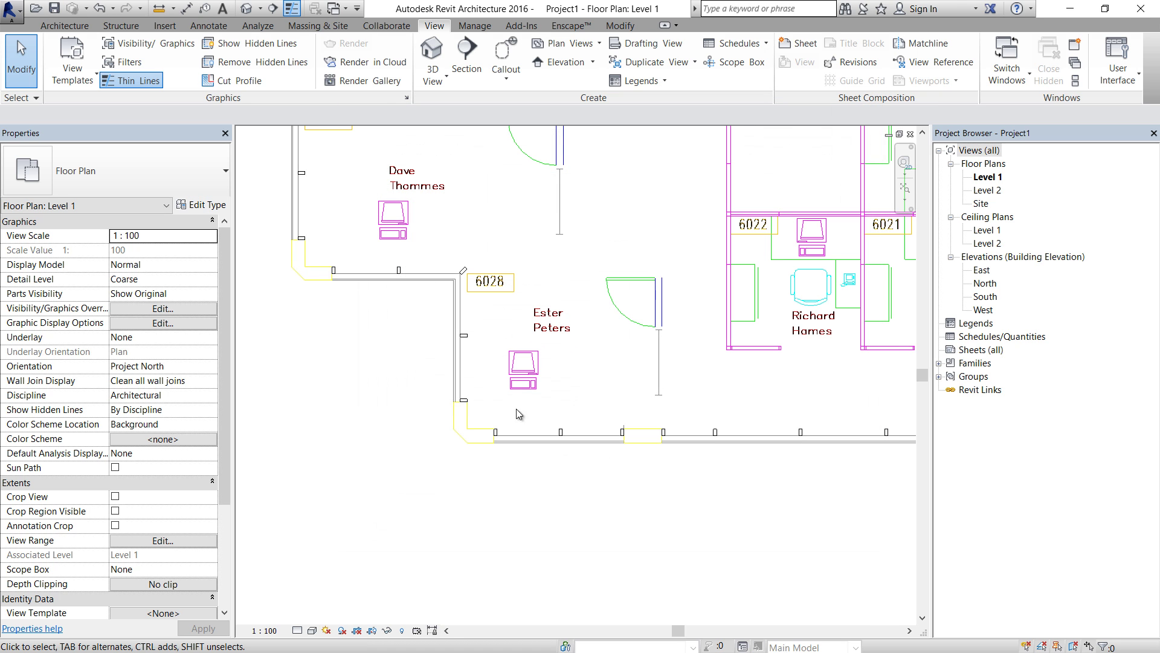
scroll(423, 368, down, 8)
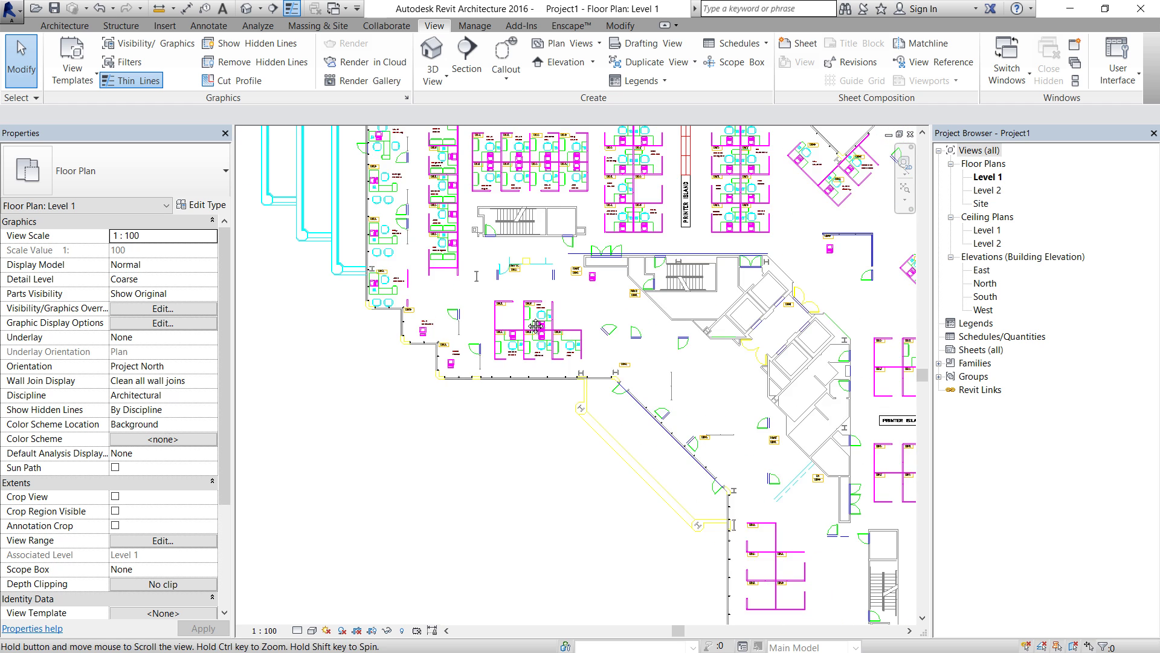
middle_drag(544, 433, 494, 473)
scroll(482, 413, down, 2)
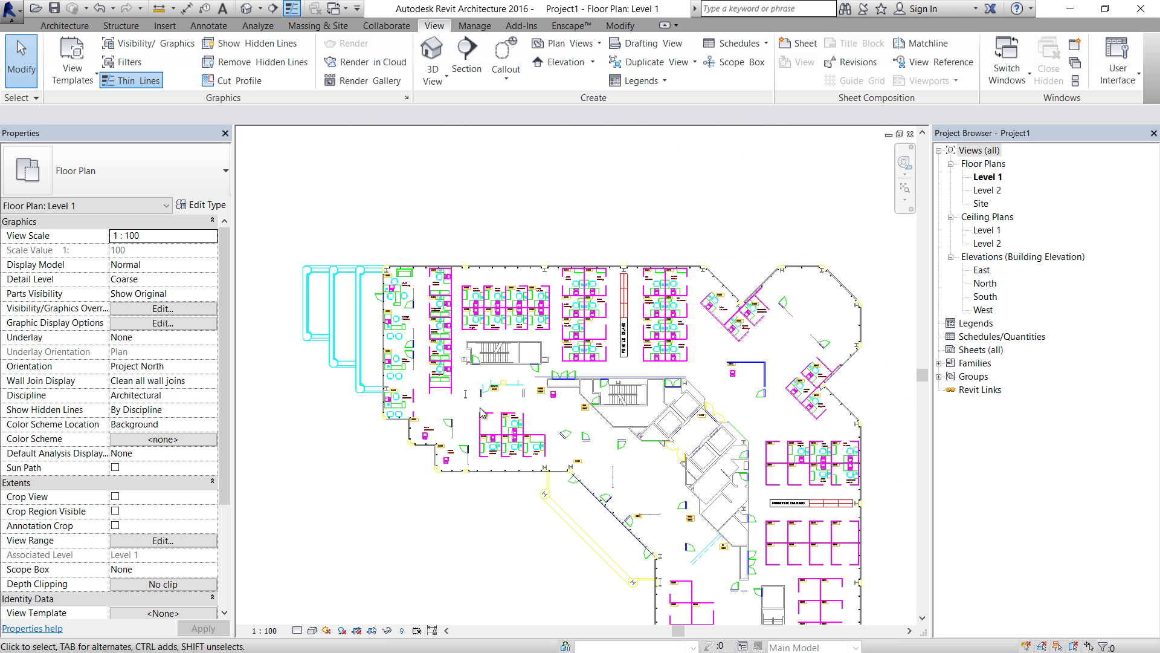